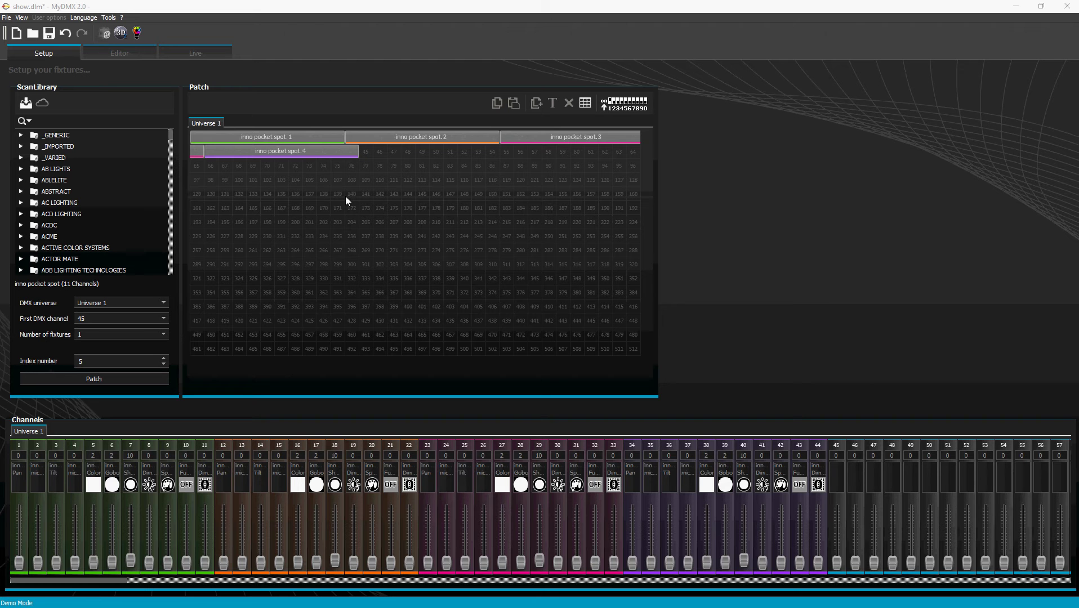
In the Editor tab, play New Scene (2) and then stop it
click(111, 58)
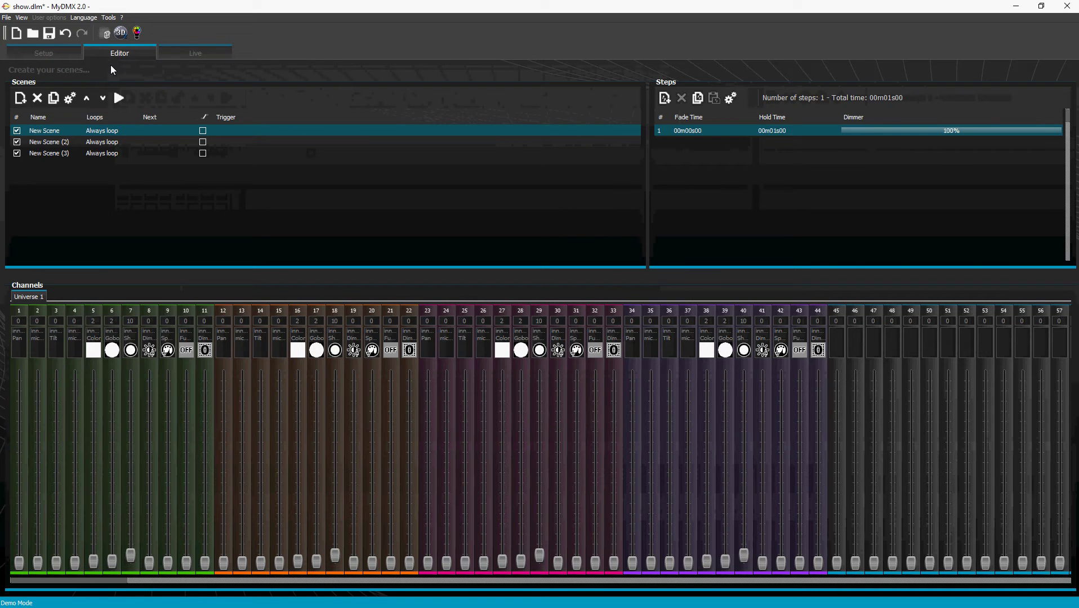
click(114, 142)
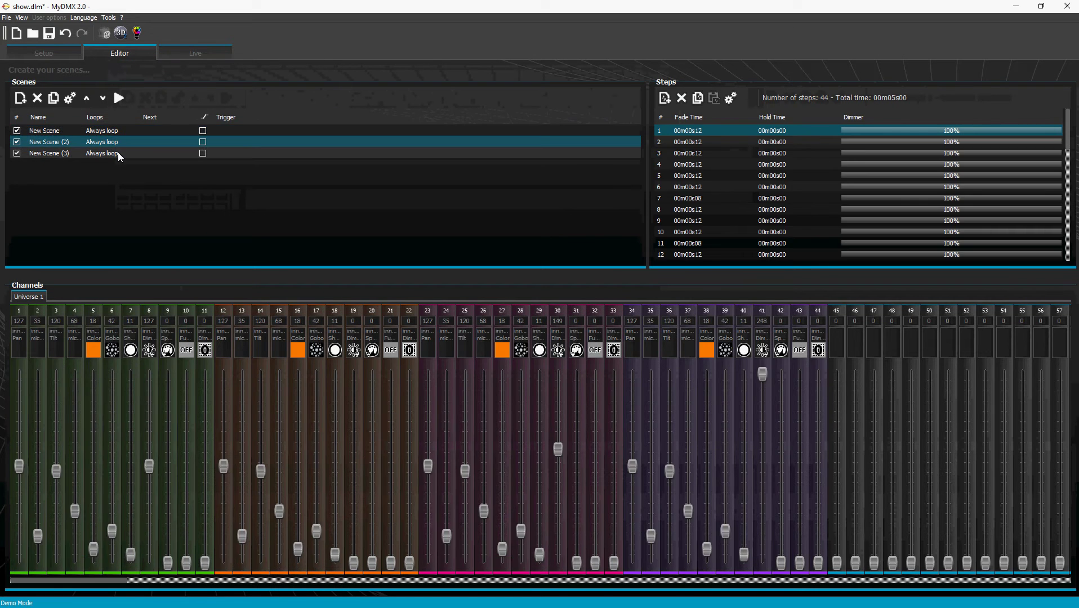
click(118, 153)
click(110, 142)
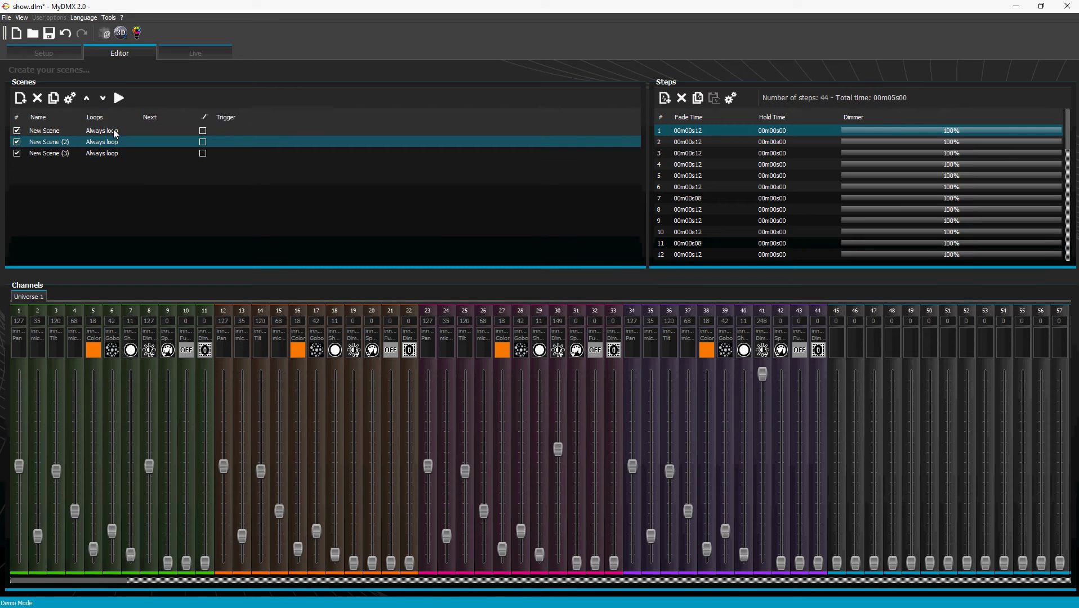
click(119, 98)
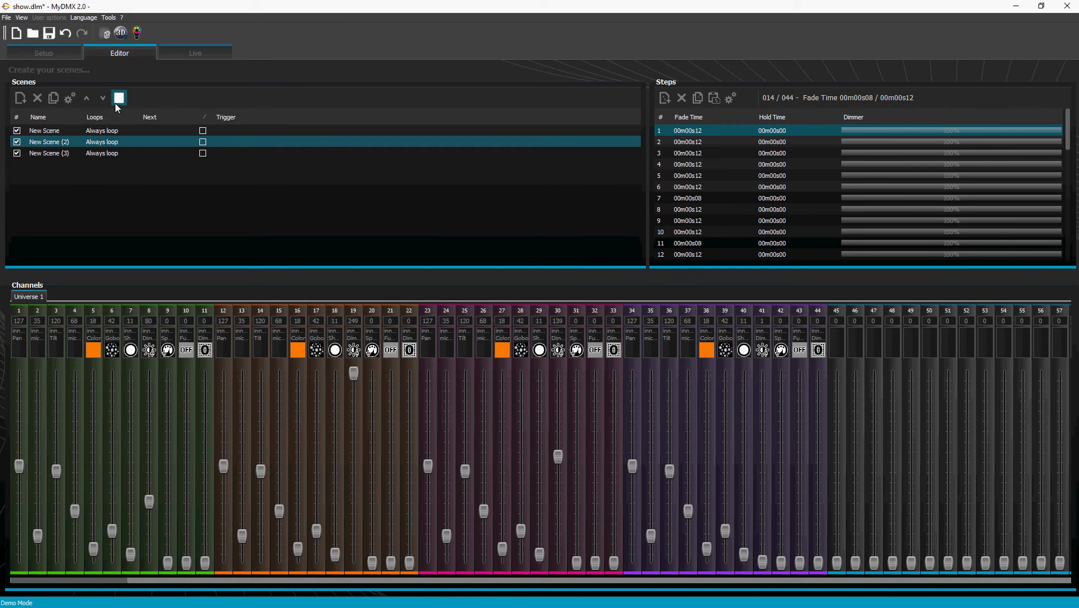
click(118, 98)
Play and stop New Scene (3), then select the first New Scene
click(111, 153)
click(119, 98)
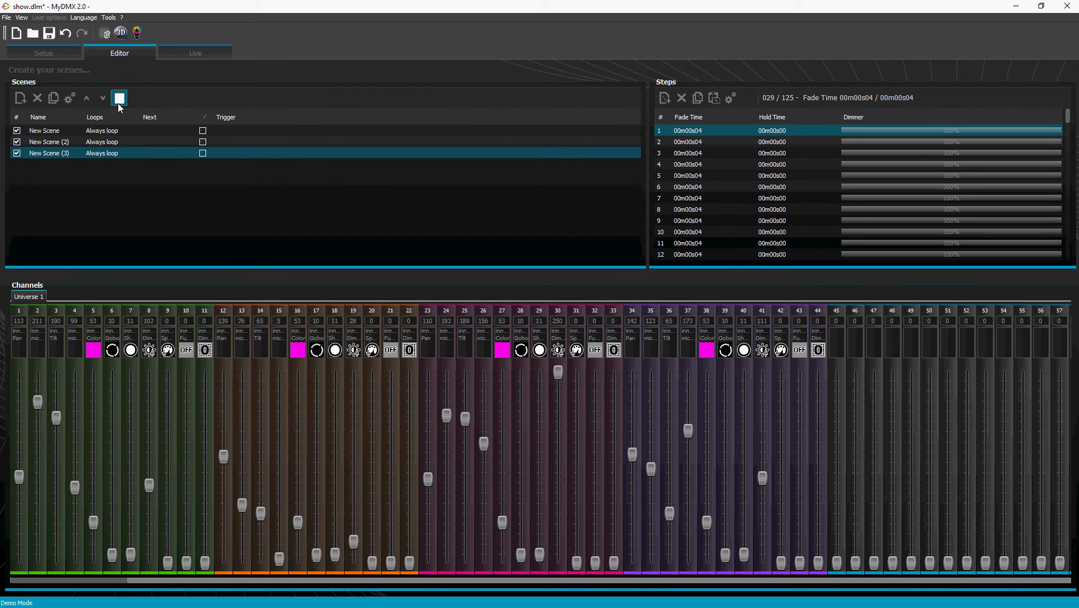
click(119, 99)
click(107, 133)
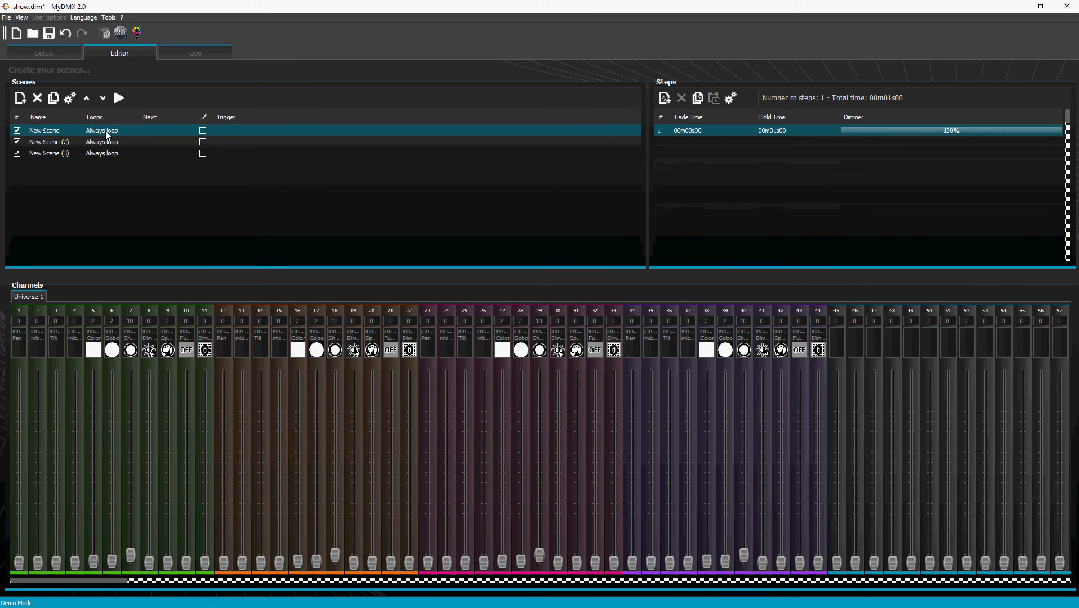
In Scene builder, store groups of spots 1 and 3, spots 2 and 4, and all four
click(105, 35)
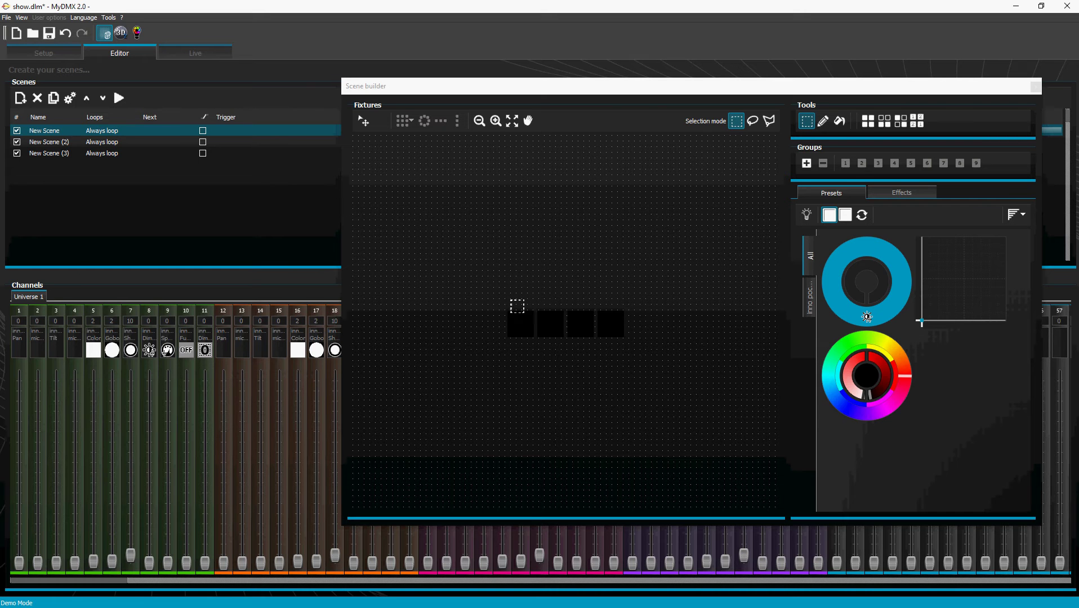
click(518, 316)
ctrl+click(580, 322)
click(805, 163)
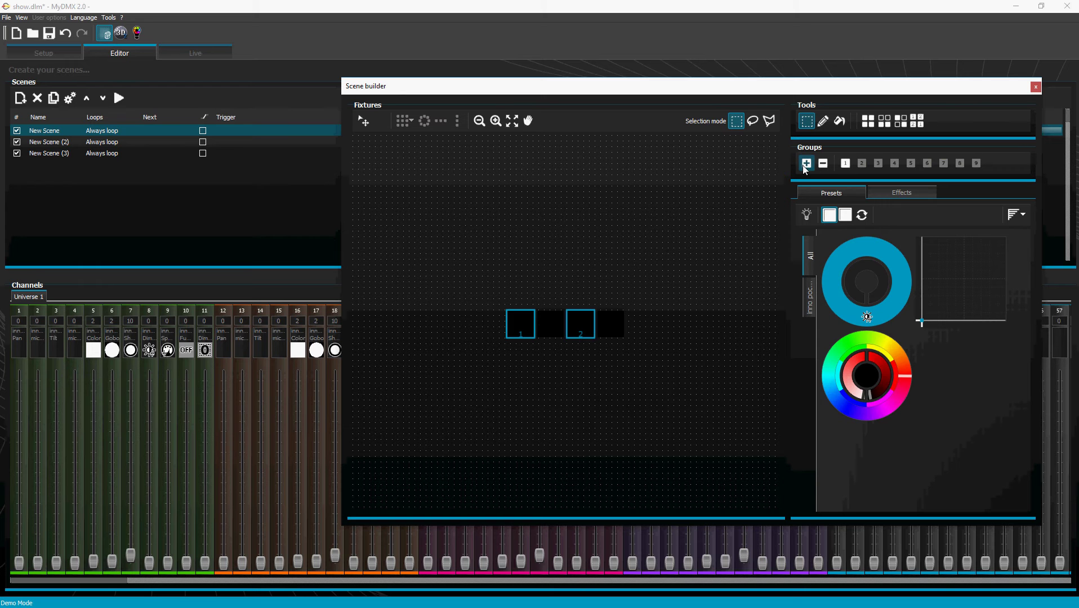
drag(580, 322, 603, 320)
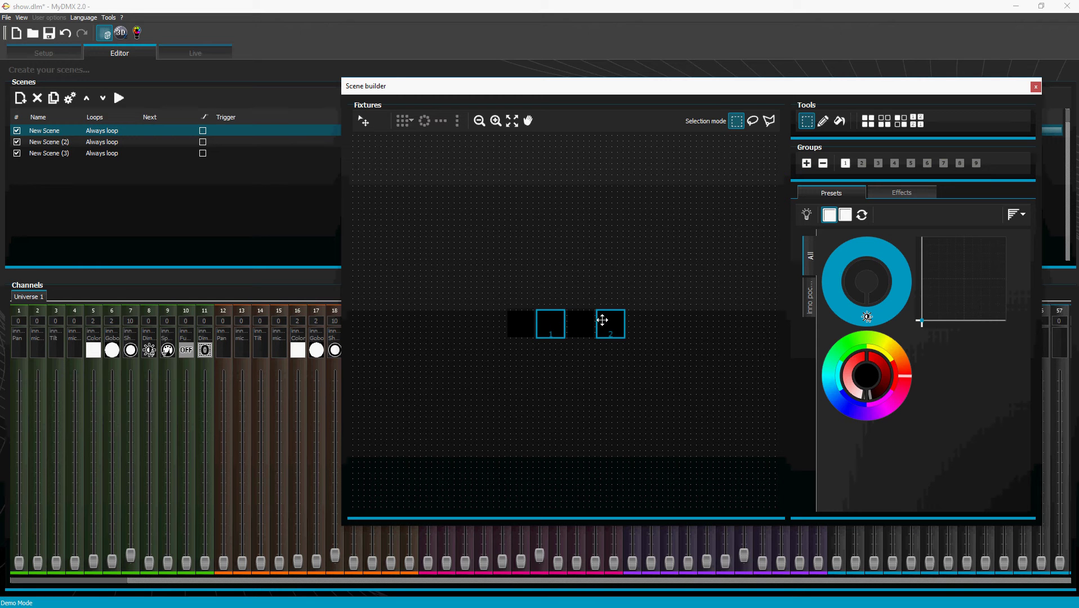
click(806, 163)
click(508, 297)
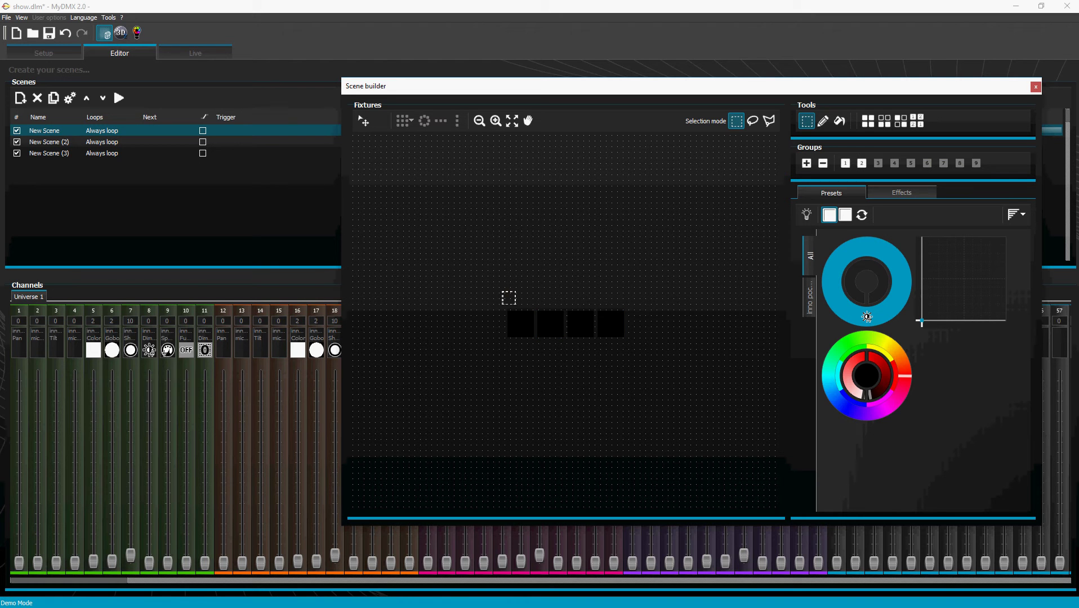
drag(510, 299, 639, 369)
click(805, 164)
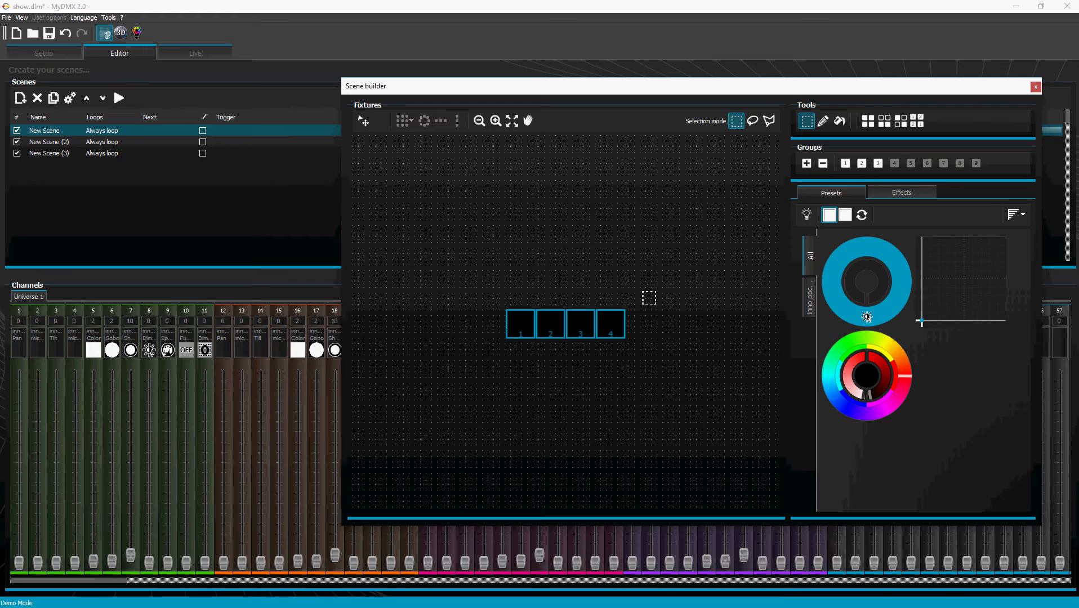
Clear the selection and recall groups 1, 2 and 3 in turn to check them
click(681, 251)
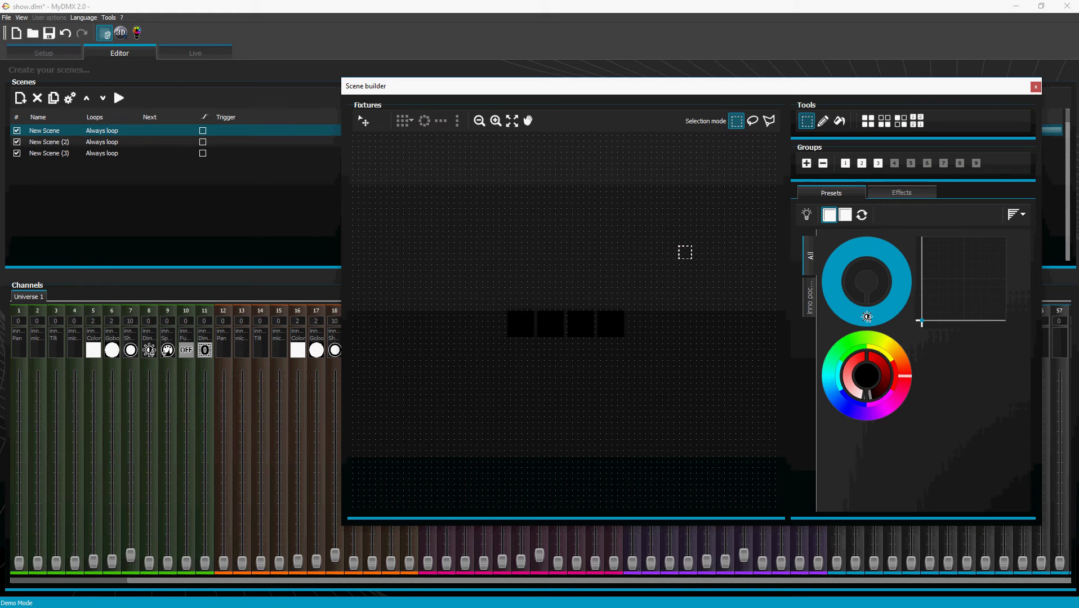
click(846, 163)
click(861, 163)
click(878, 163)
click(845, 163)
click(862, 163)
click(878, 163)
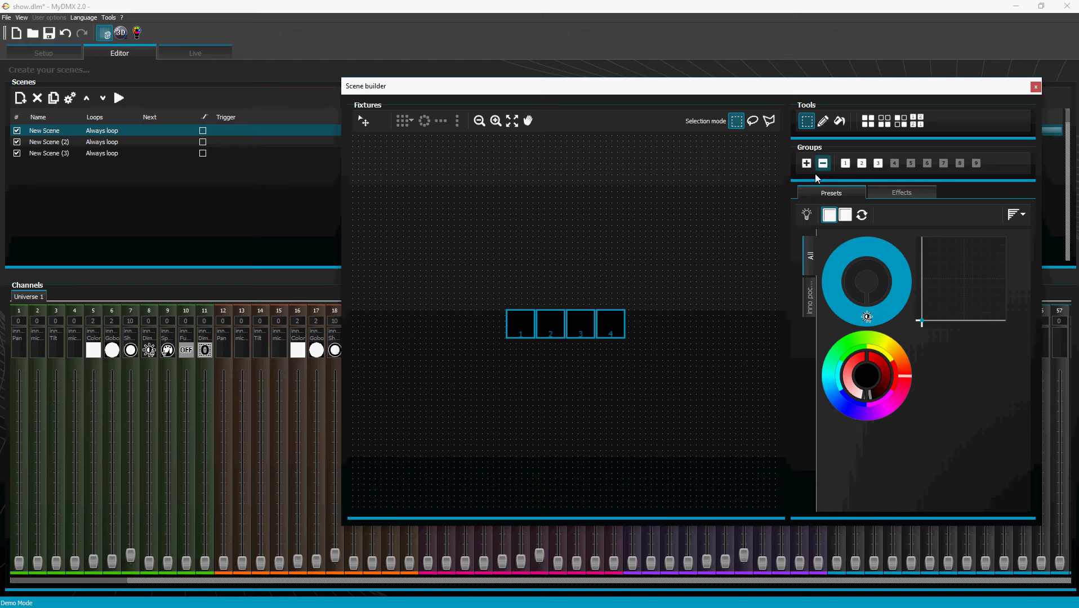
click(845, 163)
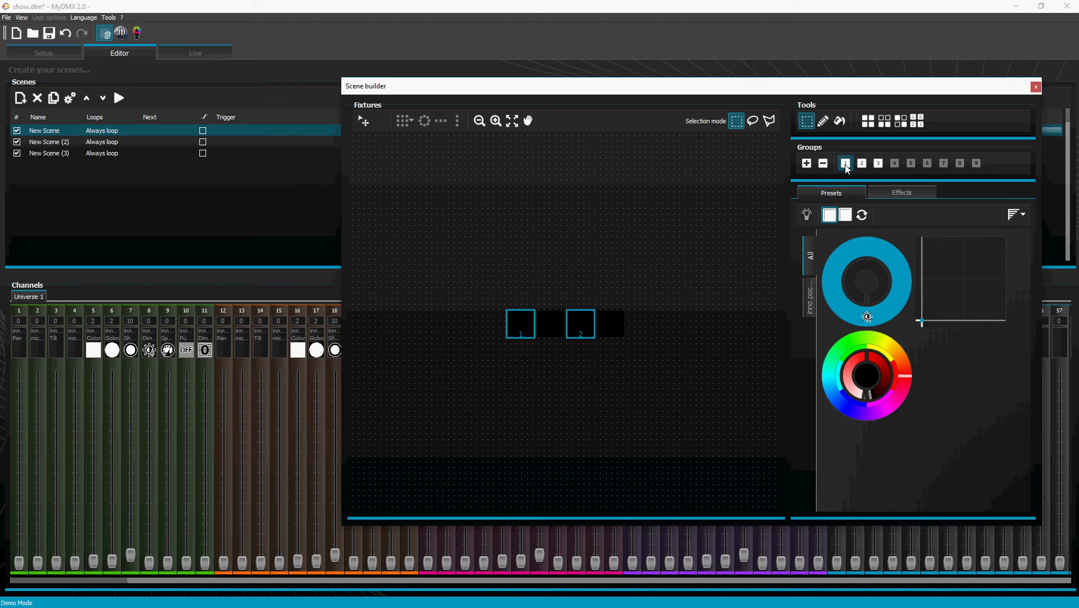
Assign keyboard keys 1, 2 and 3 to fixture groups 1, 2 and 3
right_click(846, 168)
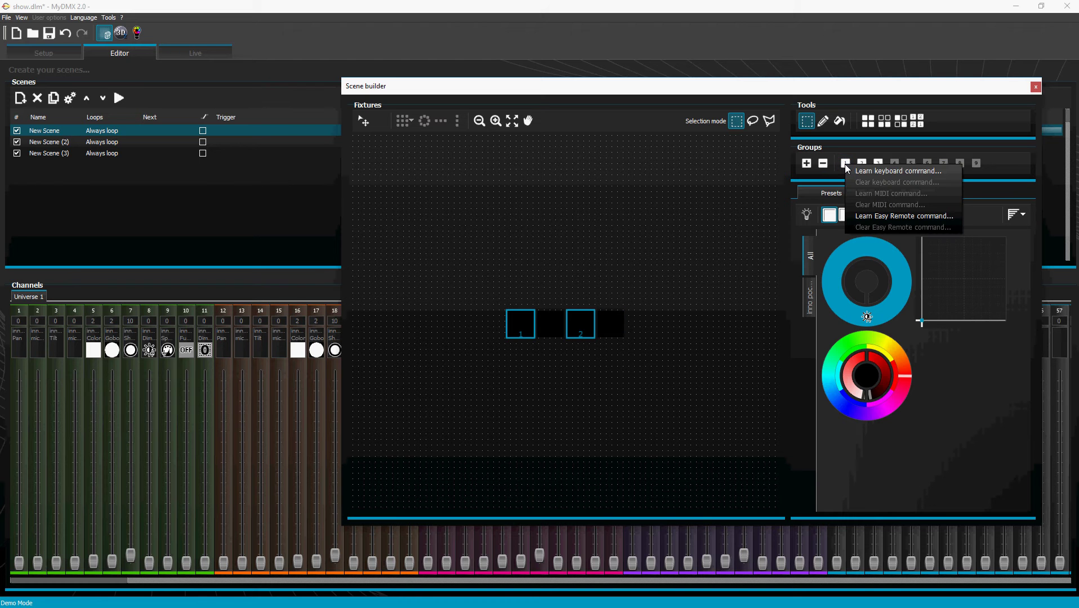
click(885, 171)
key(1)
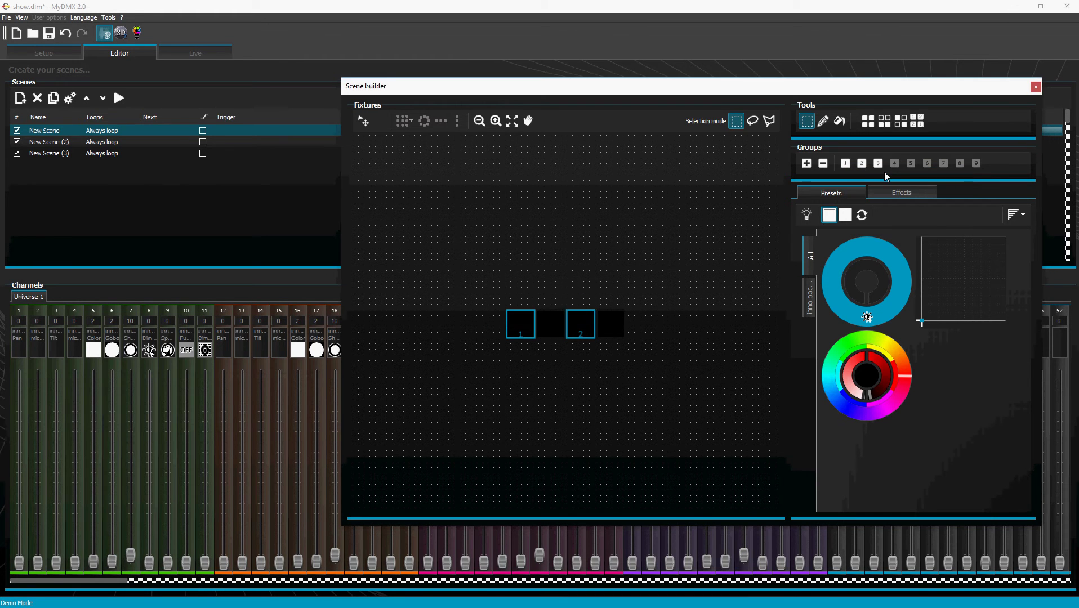
right_click(862, 164)
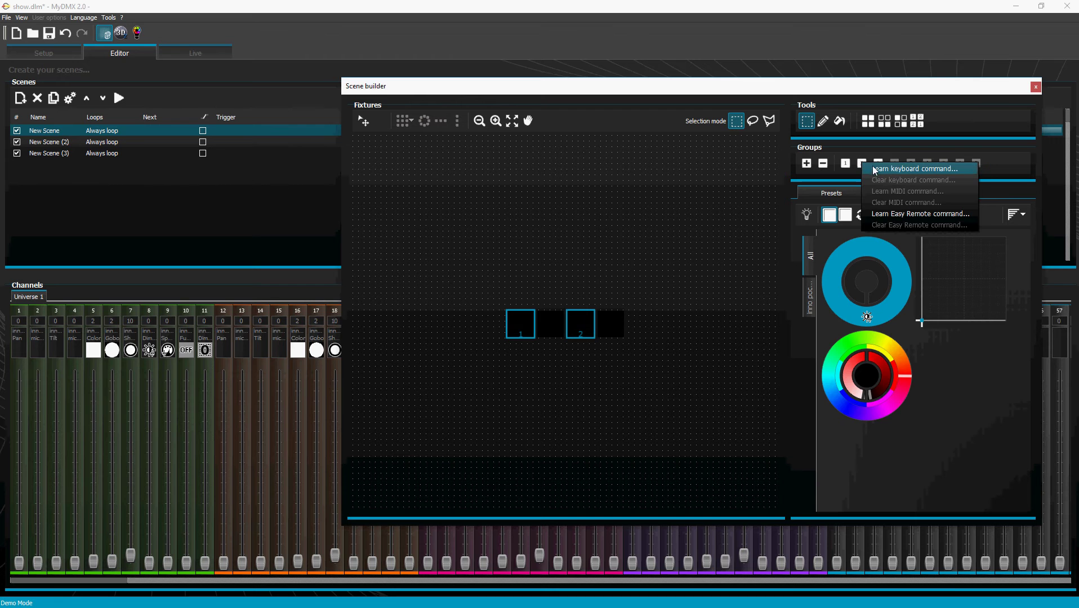
click(873, 168)
key(2)
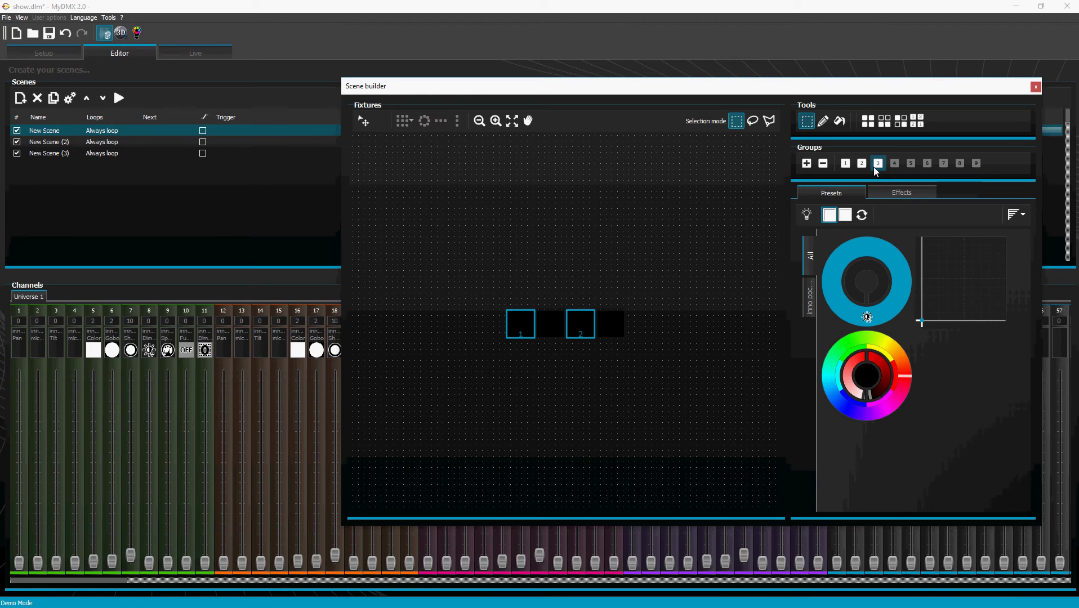
right_click(875, 167)
click(891, 173)
key(3)
Test keys 1, 2 and 3 repeatedly, ending with all four spots selected
key(2)
key(3)
key(1)
key(2)
key(3)
key(1)
key(2)
key(3)
key(1)
key(2)
key(3)
key(2)
key(3)
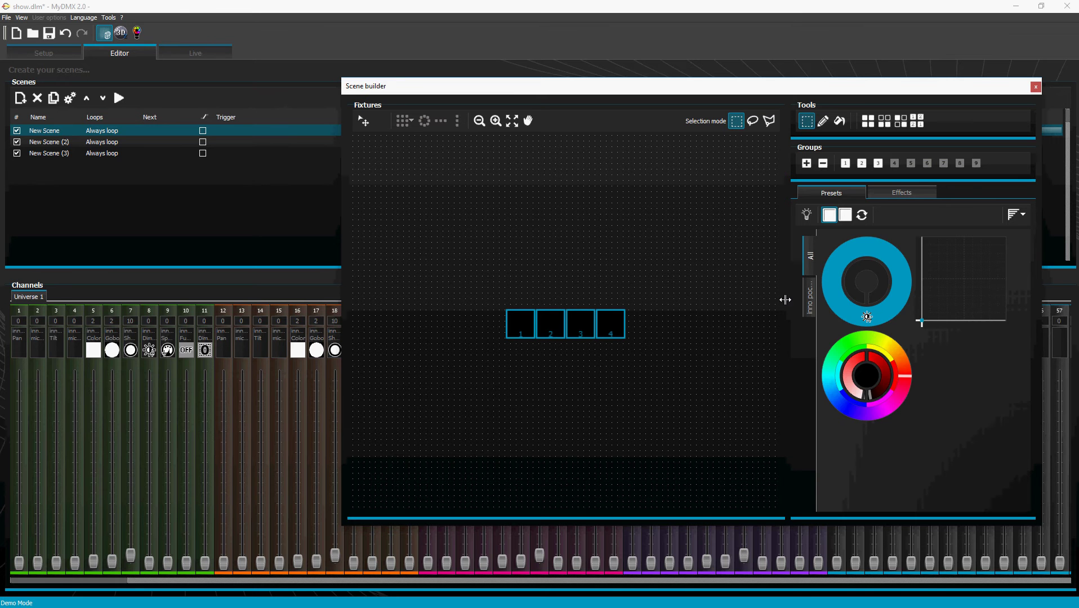
Select all four spots, learn remote commands for red, green and another colour preset, then open the dimmer
click(811, 306)
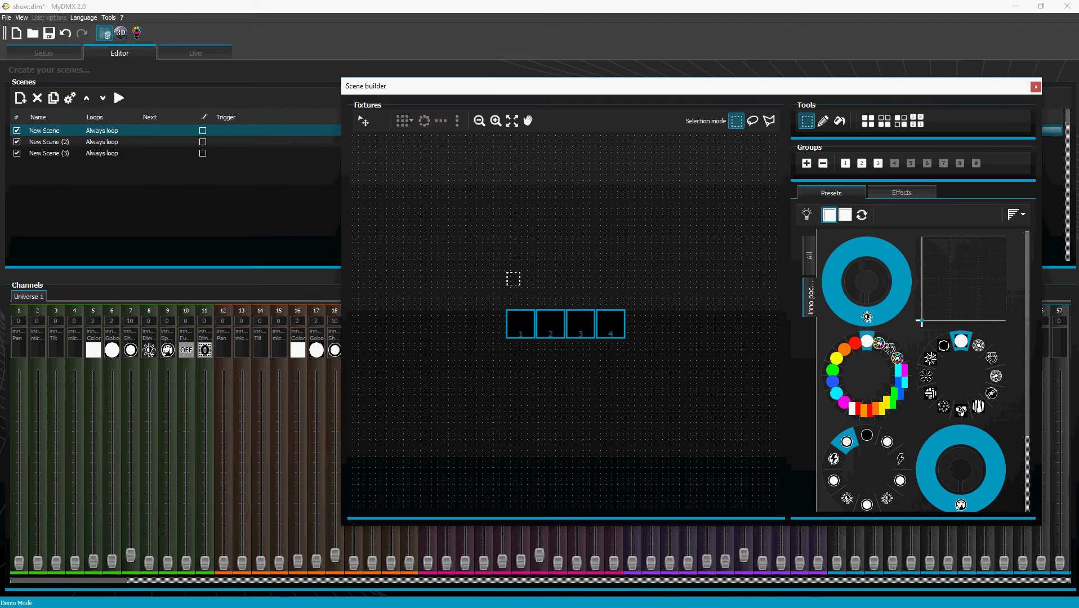
drag(489, 285, 640, 354)
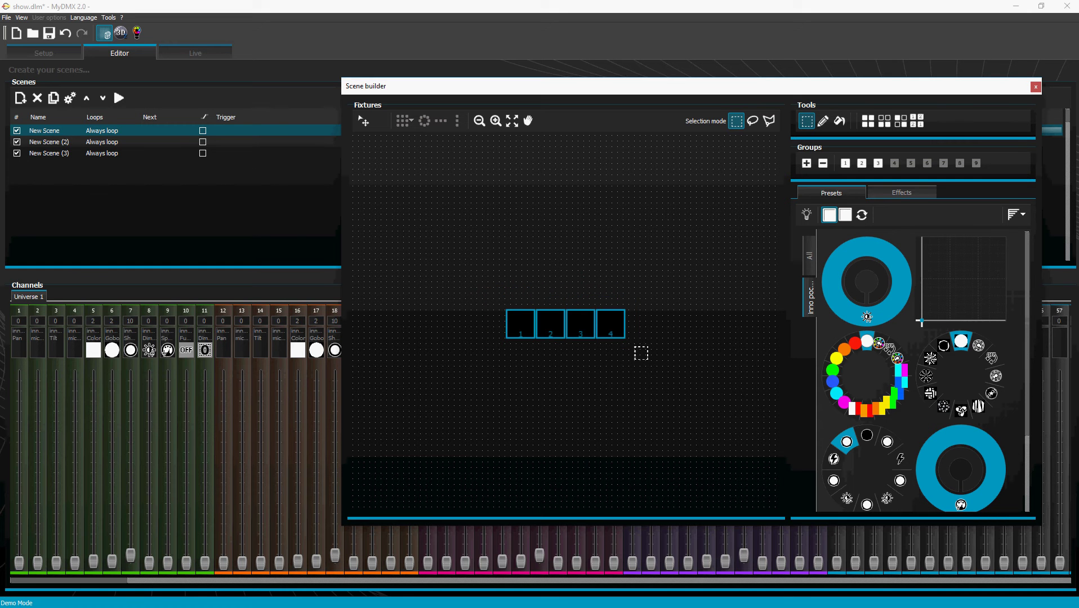
right_click(855, 348)
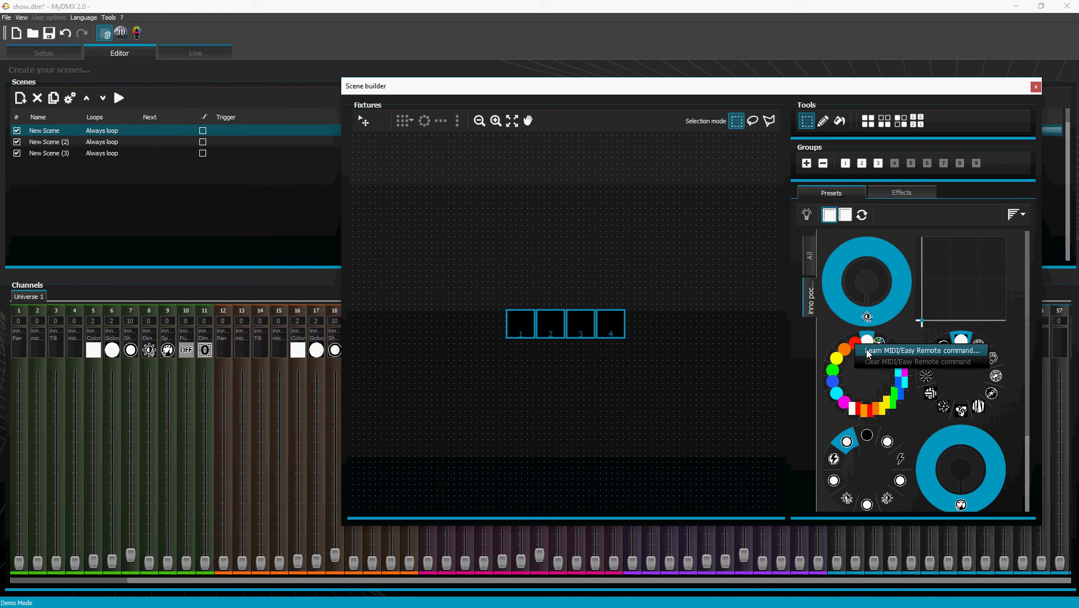
click(867, 351)
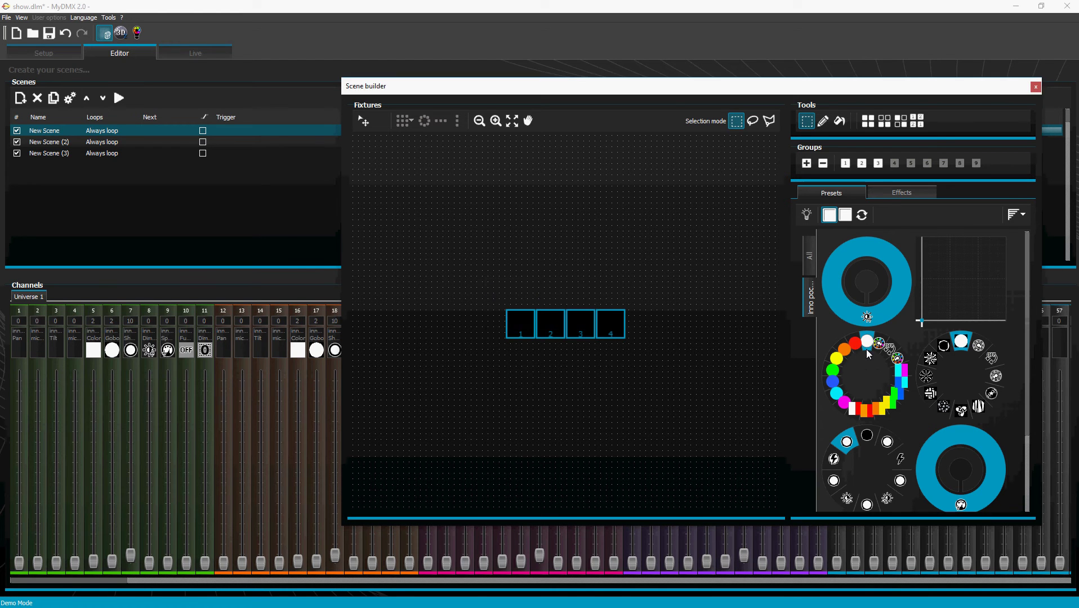
click(838, 372)
click(855, 409)
click(806, 216)
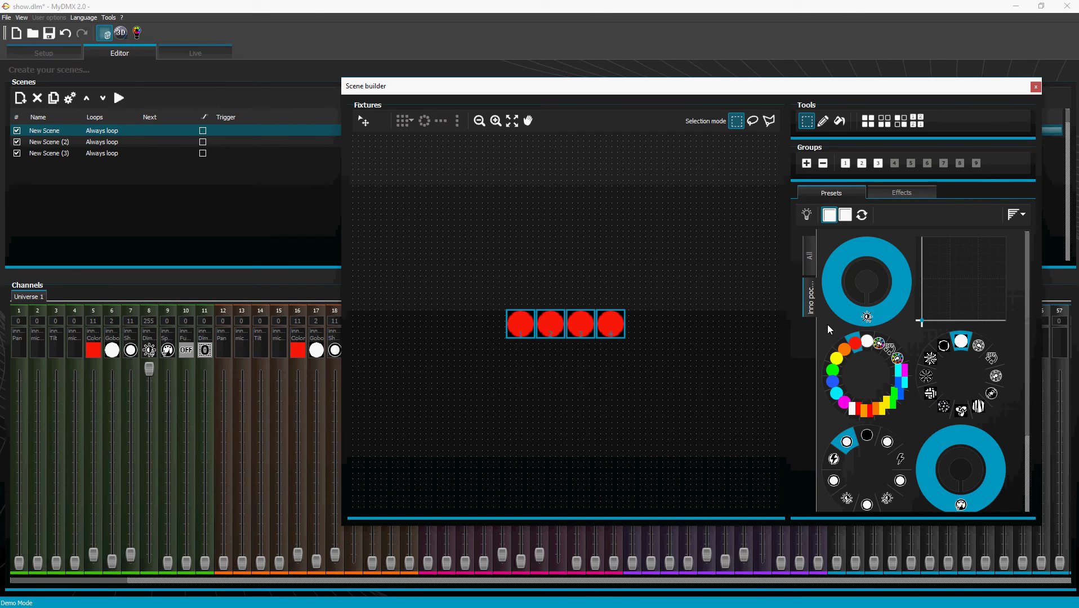
Make the spots white with the white gobo and learn remote commands for gobo presets
click(870, 339)
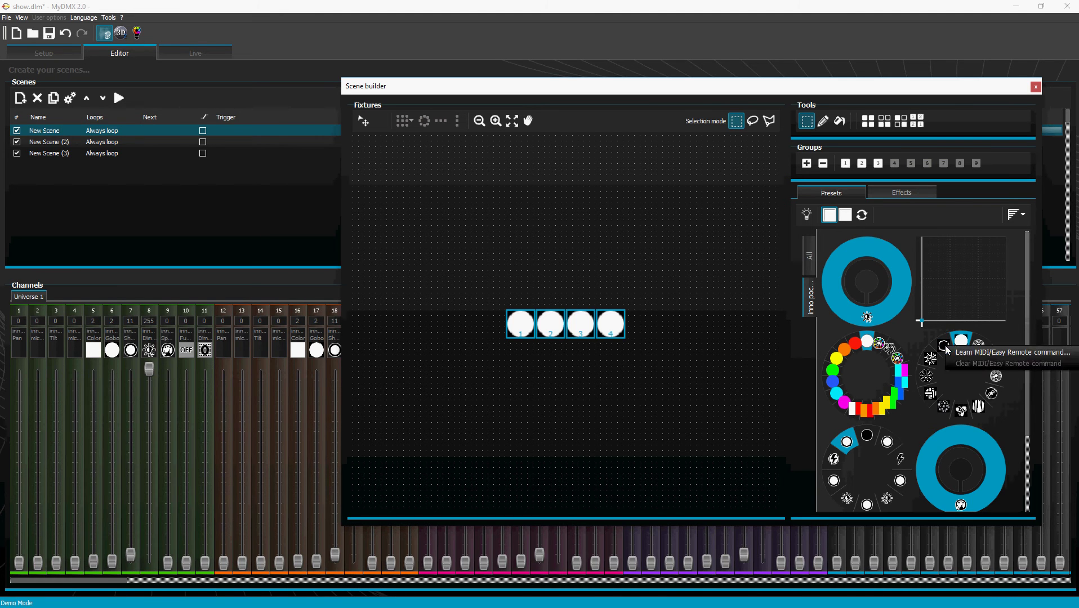
click(958, 345)
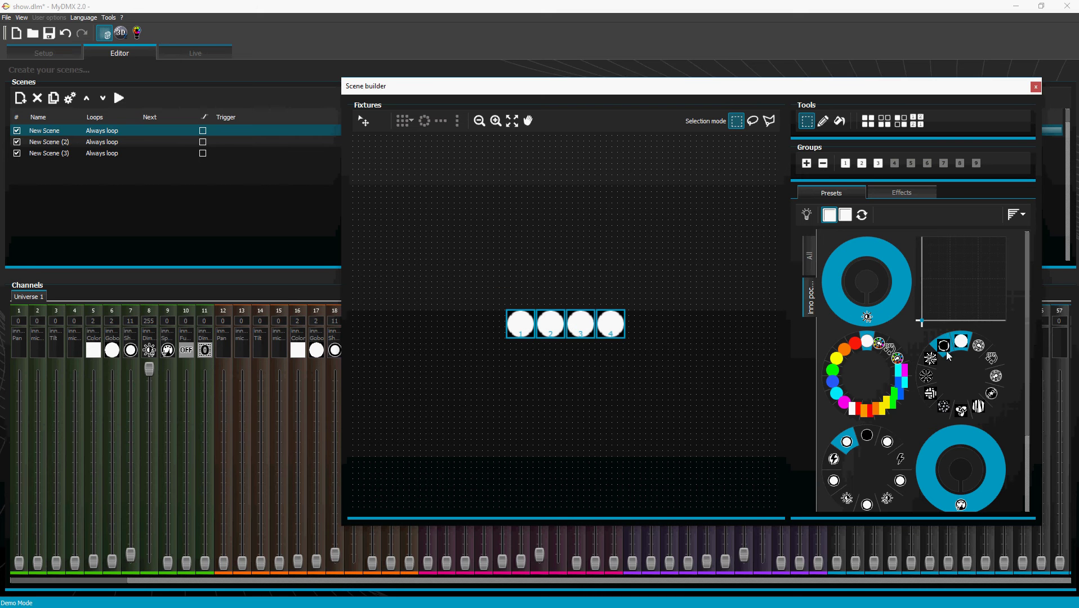
right_click(929, 376)
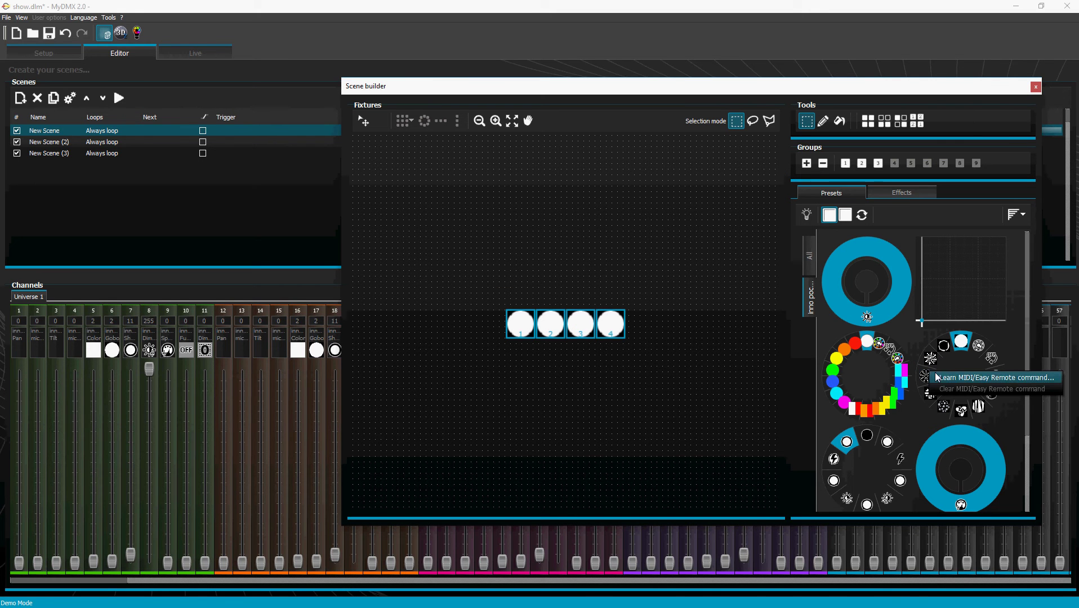
right_click(942, 408)
right_click(942, 409)
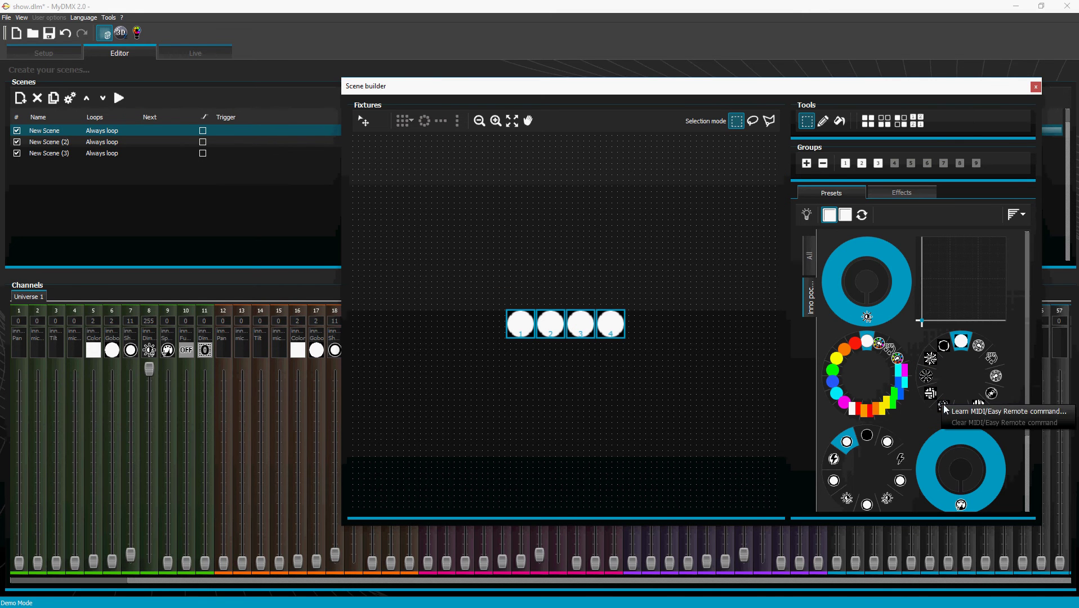
click(956, 412)
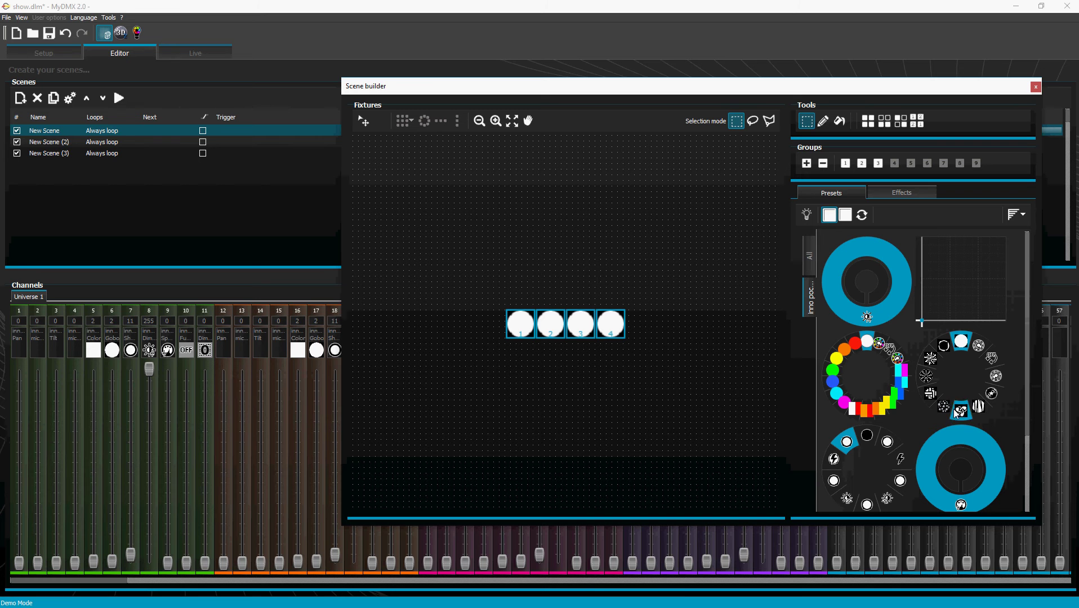
right_click(980, 409)
click(988, 413)
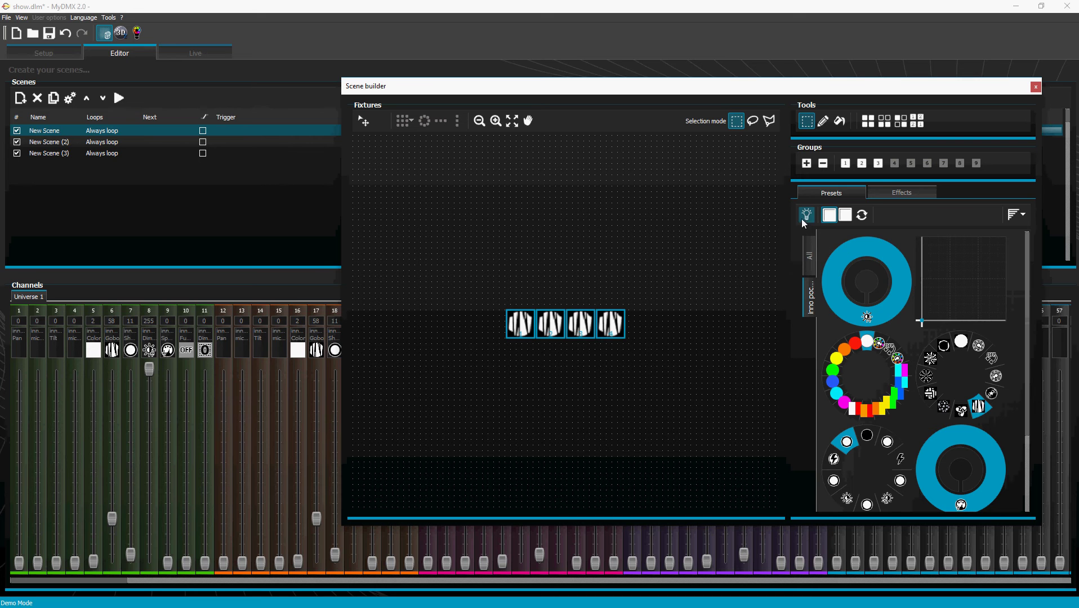
Set the dimmer to 0, restore the open white gobo and close the shutter
click(864, 252)
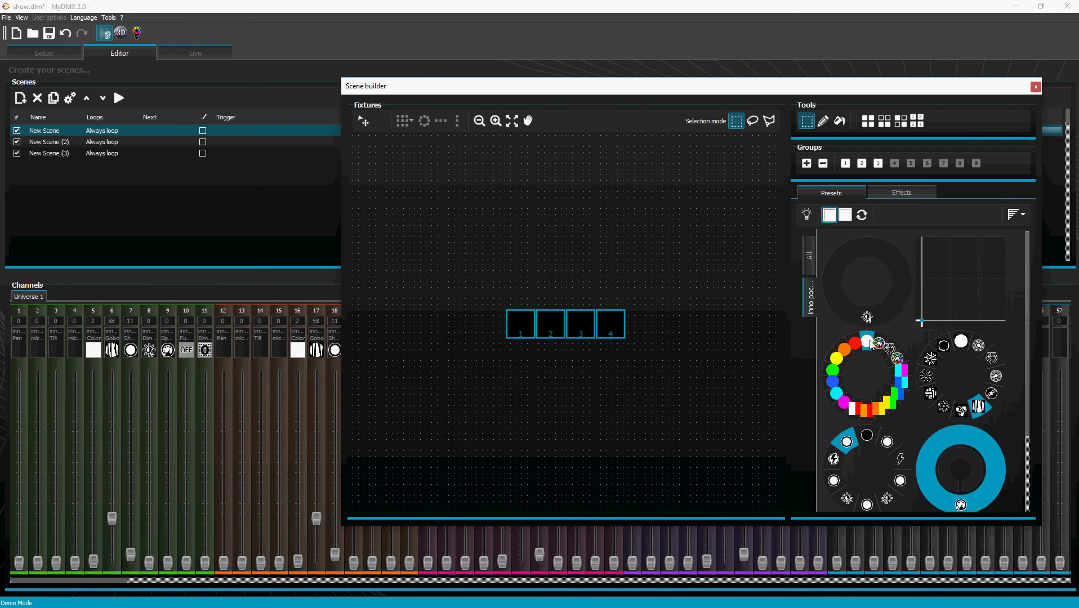
click(958, 345)
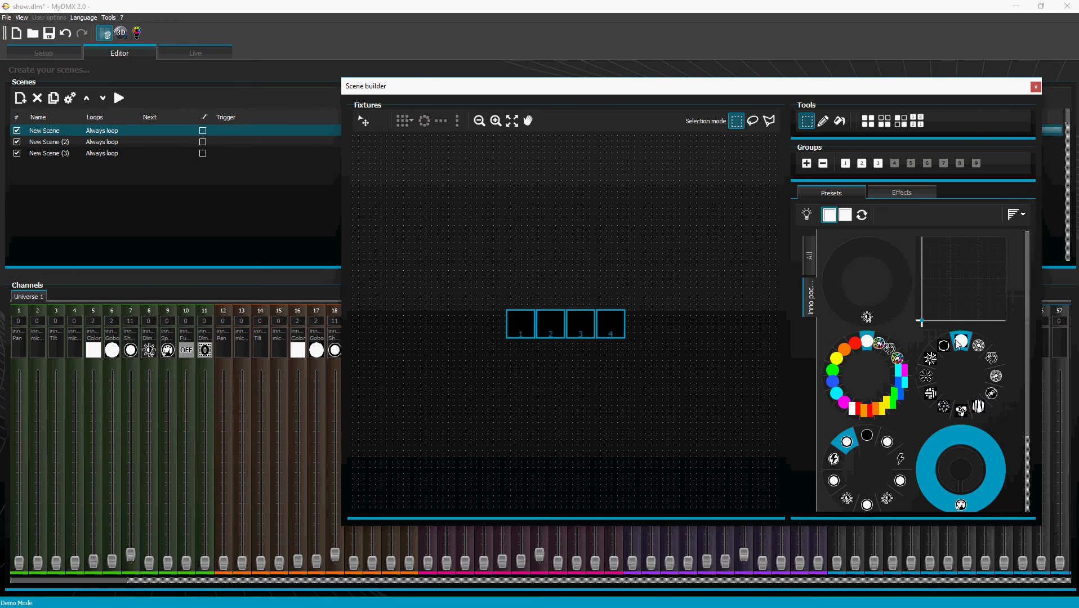
click(868, 435)
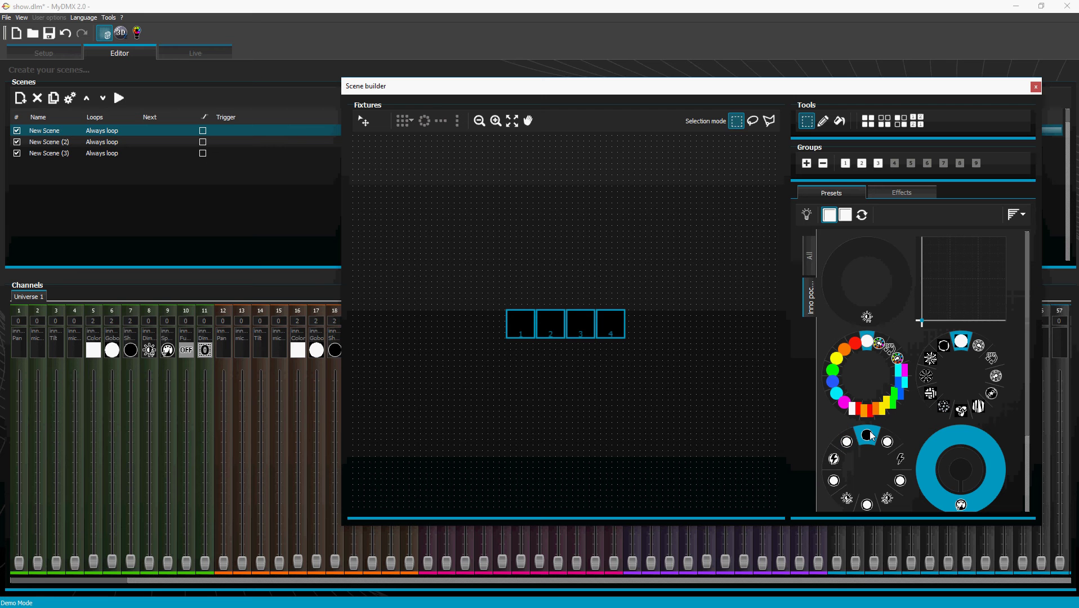
Start New Scene (2) in the Live tab and watch the spots in the Scene builder
click(1033, 87)
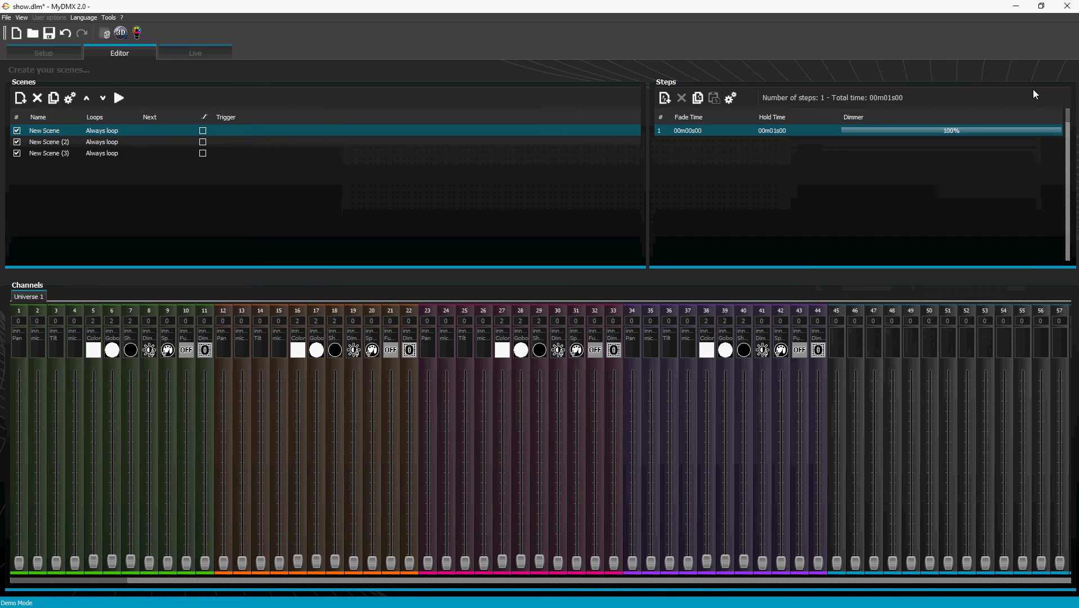
click(189, 58)
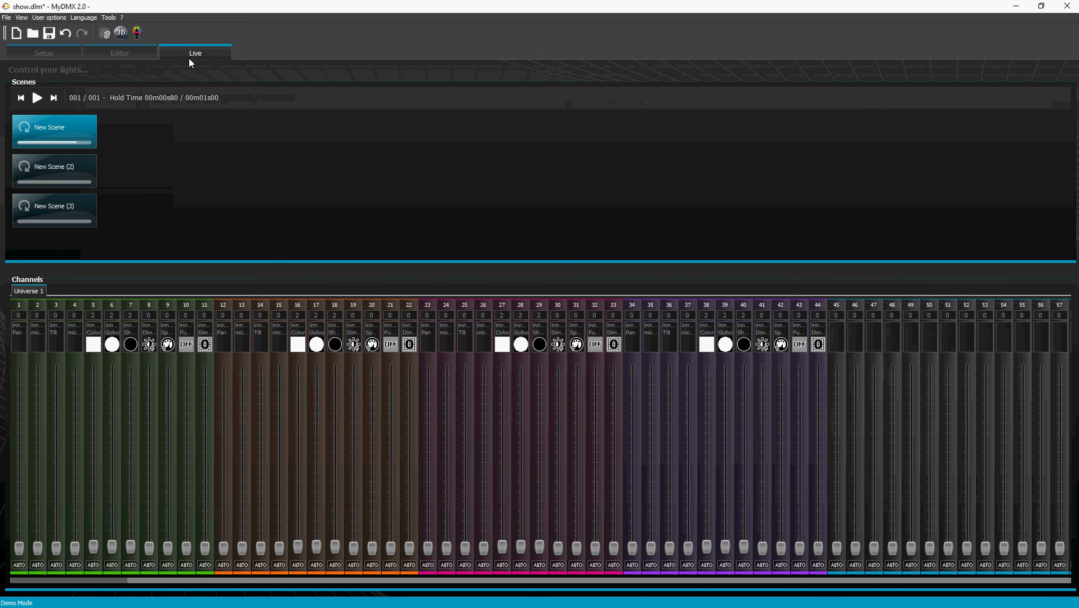
click(47, 169)
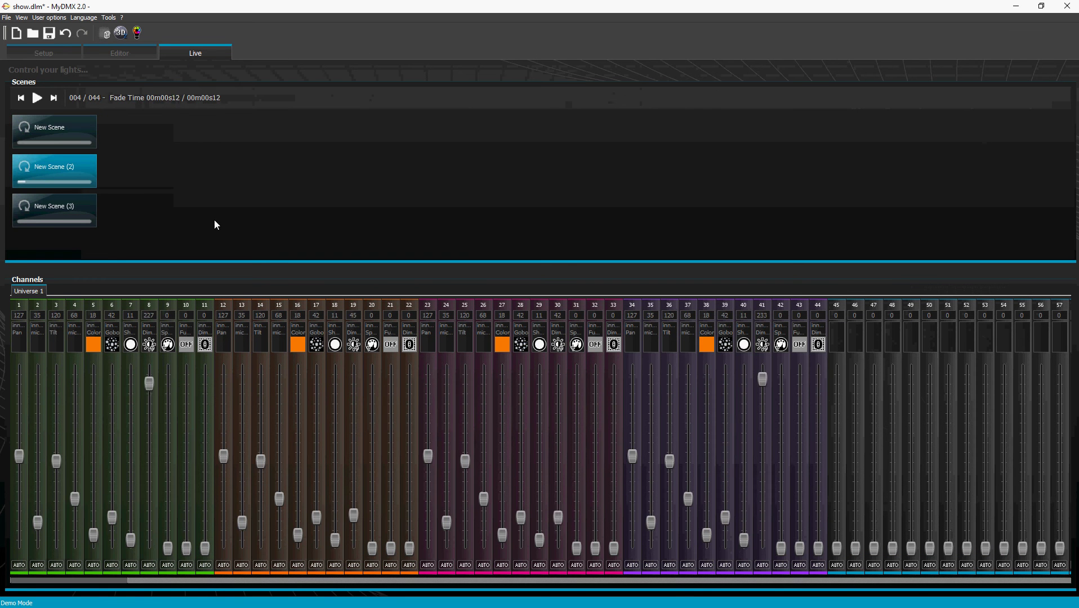
click(108, 34)
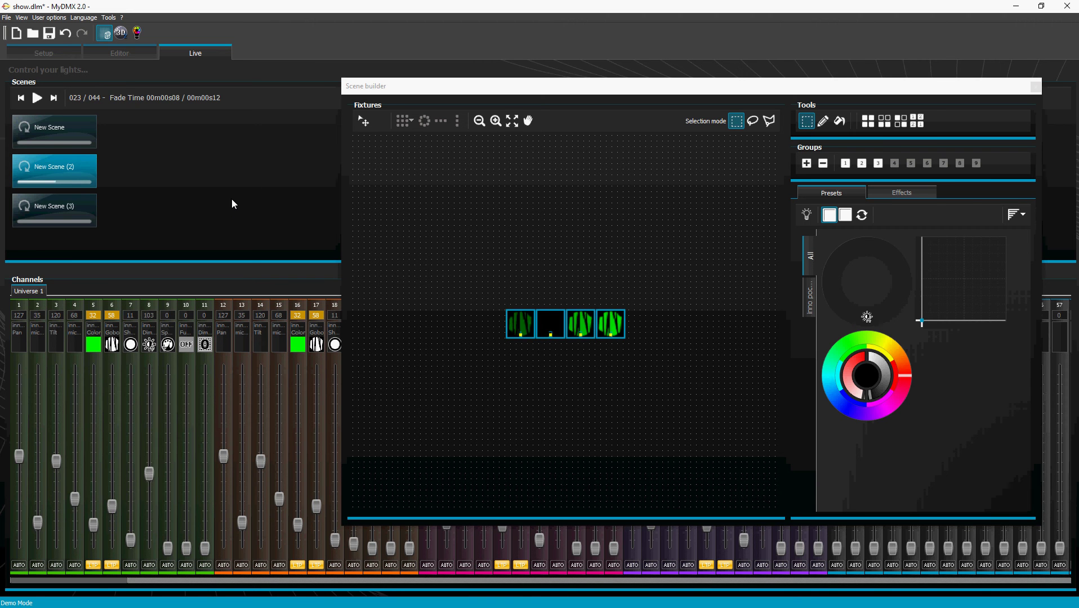
click(1035, 88)
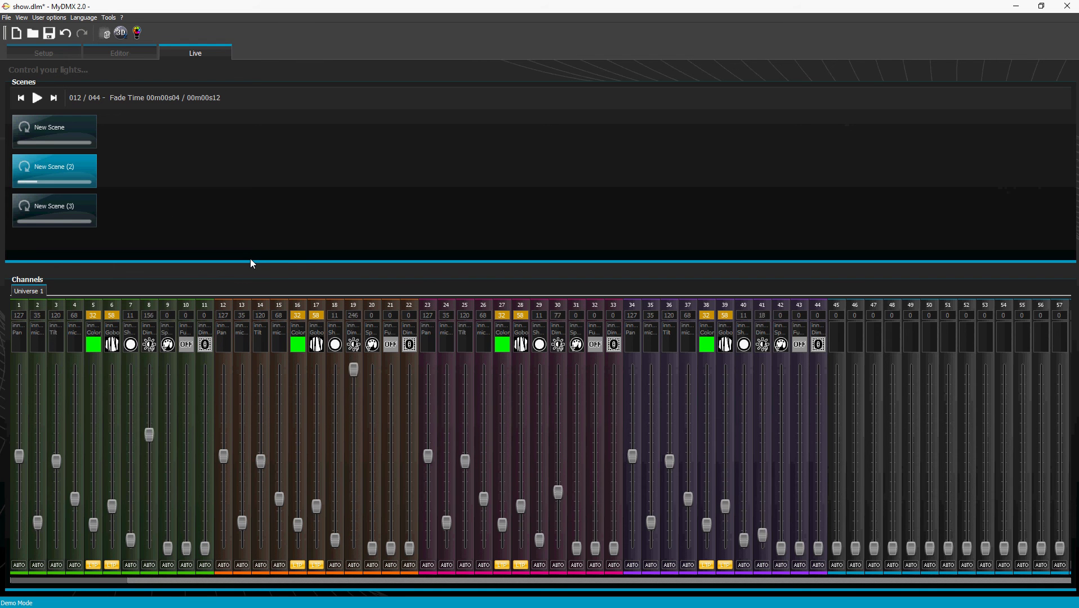
Set User options > All channels to Automatic mode and start New Scene (3) live
click(54, 19)
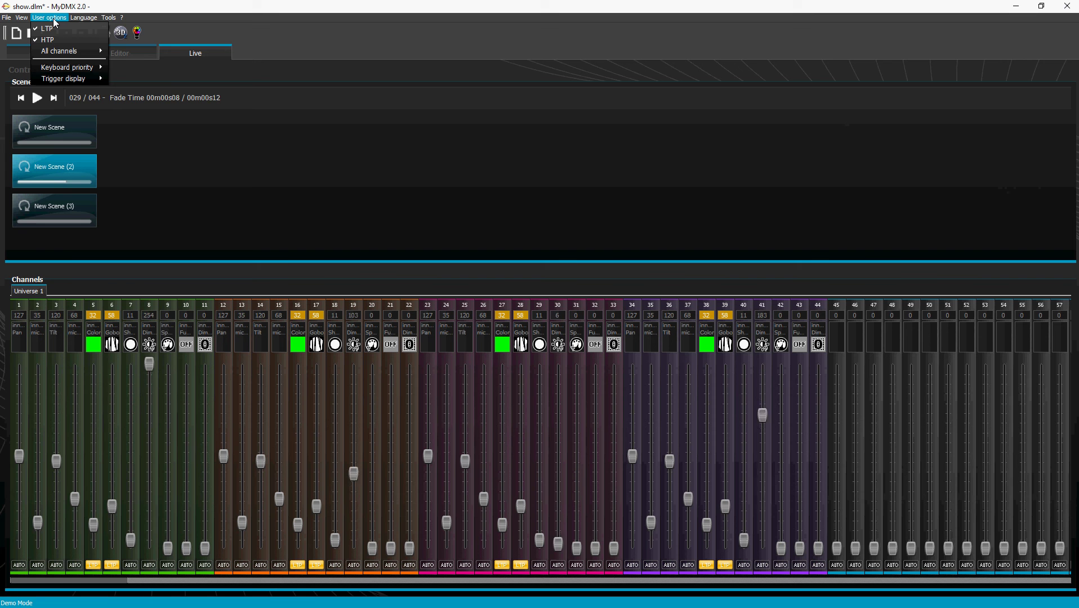
mouse_move(68, 50)
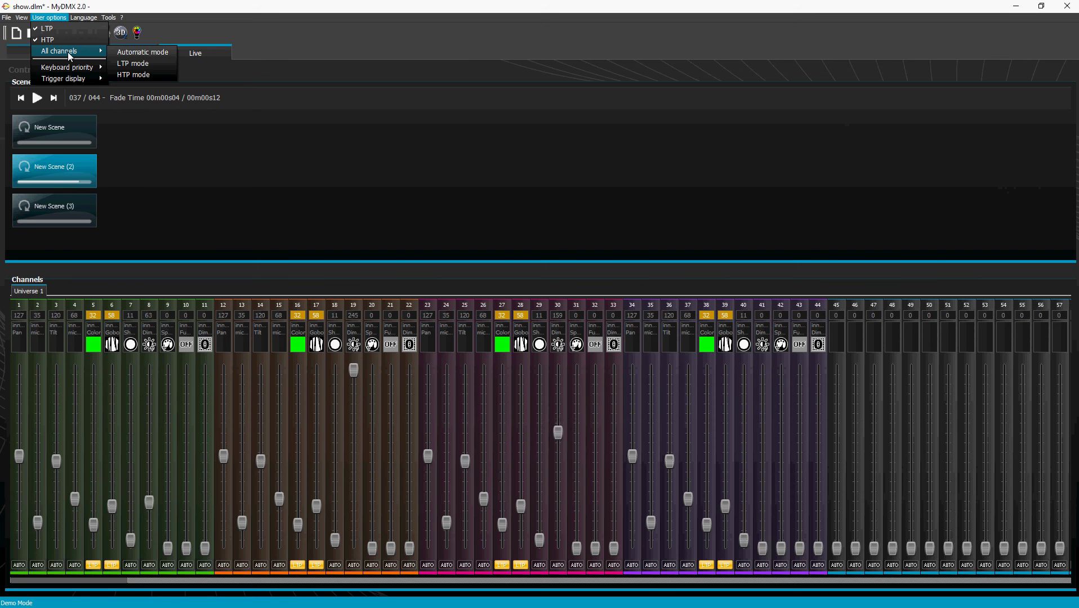
click(129, 55)
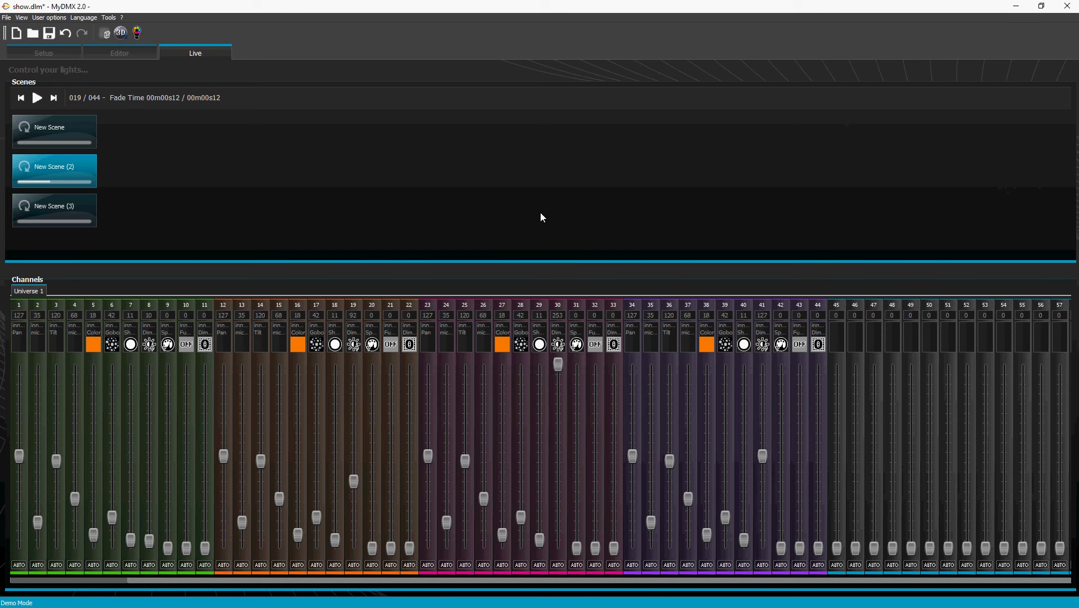
click(71, 222)
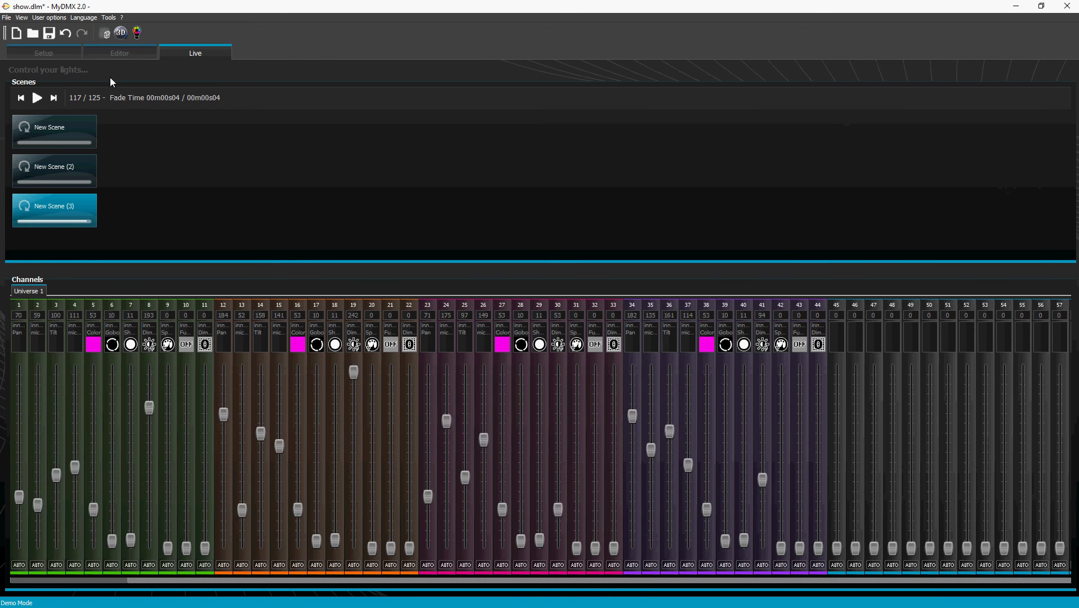
click(105, 33)
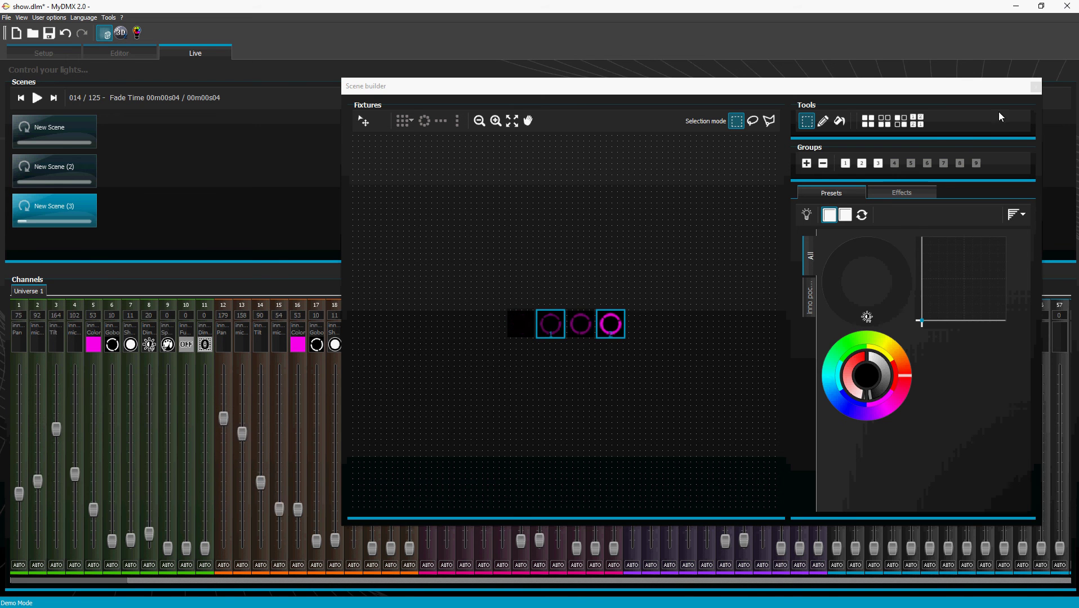
click(1035, 86)
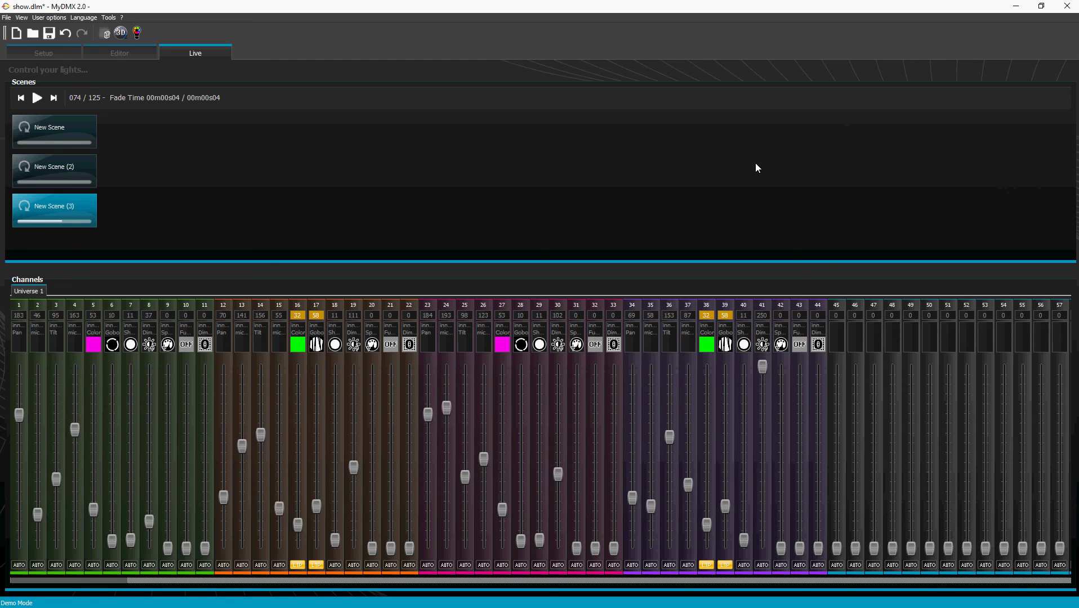
click(104, 32)
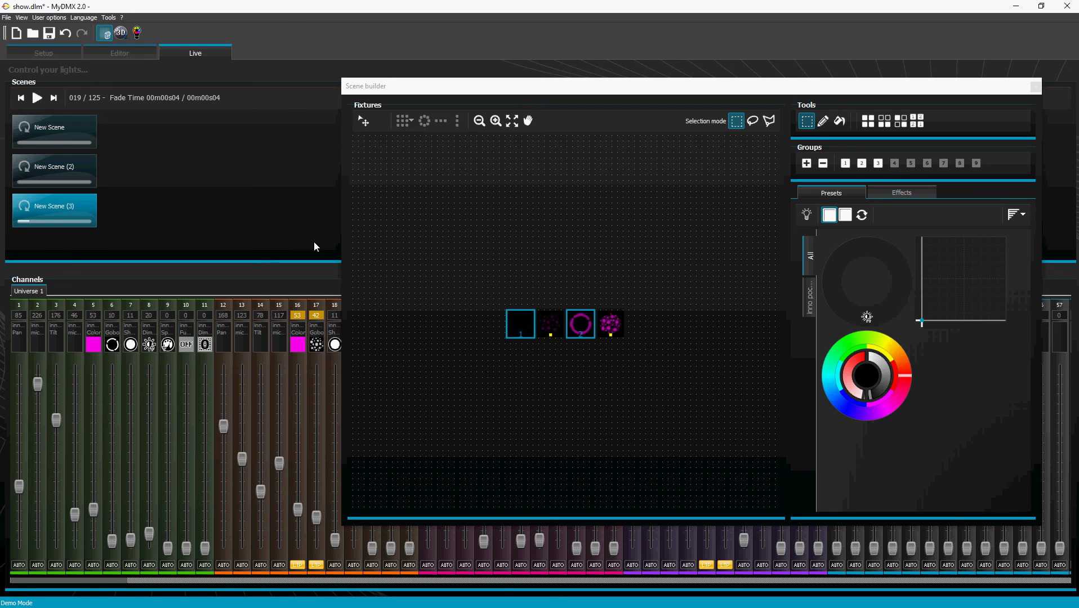
click(1035, 89)
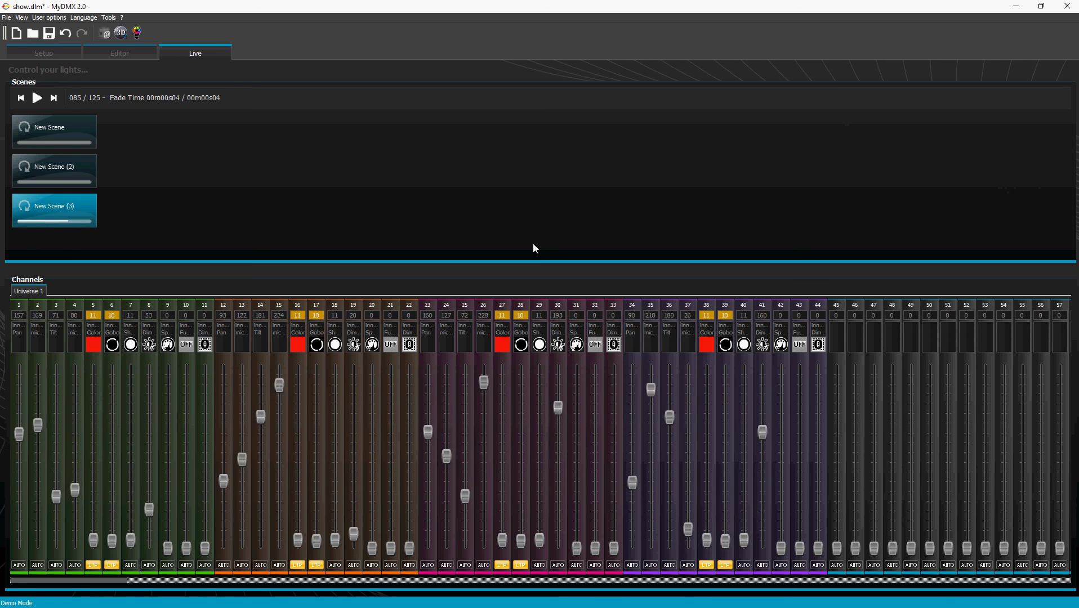
click(105, 33)
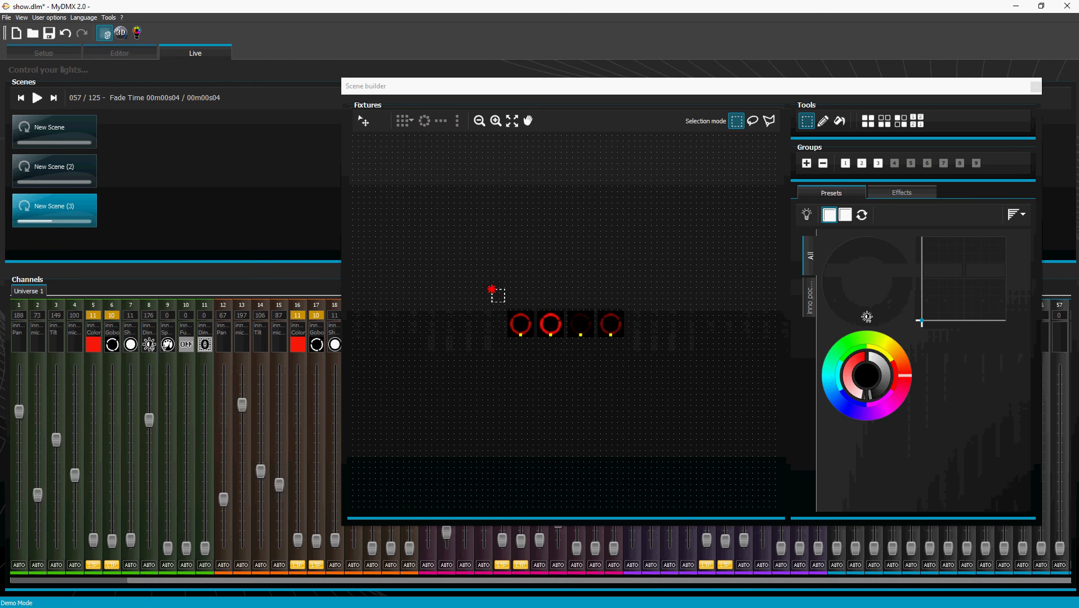
drag(482, 285, 653, 386)
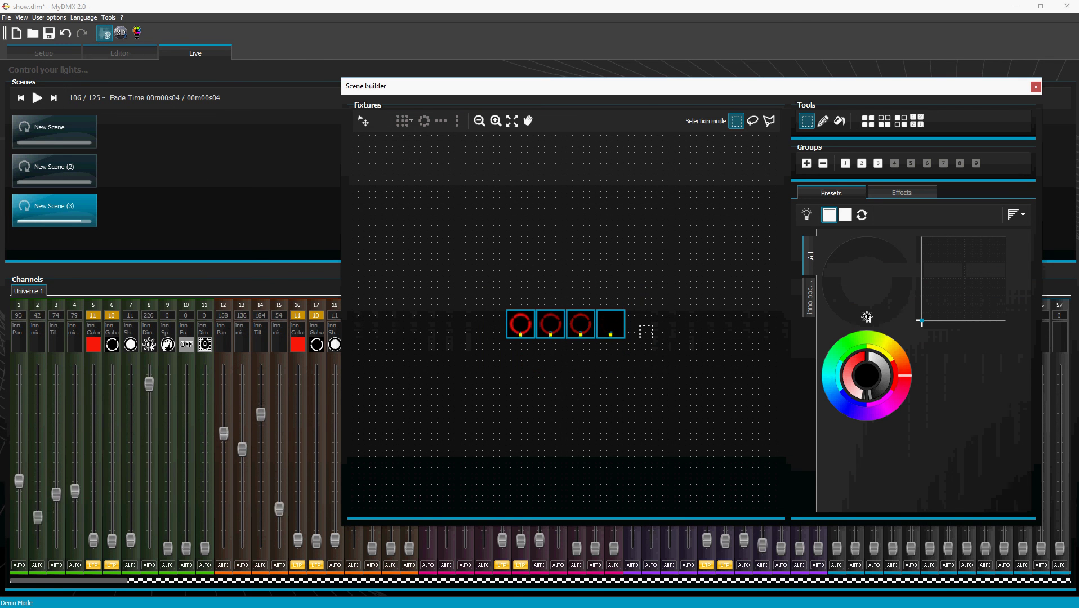
click(646, 331)
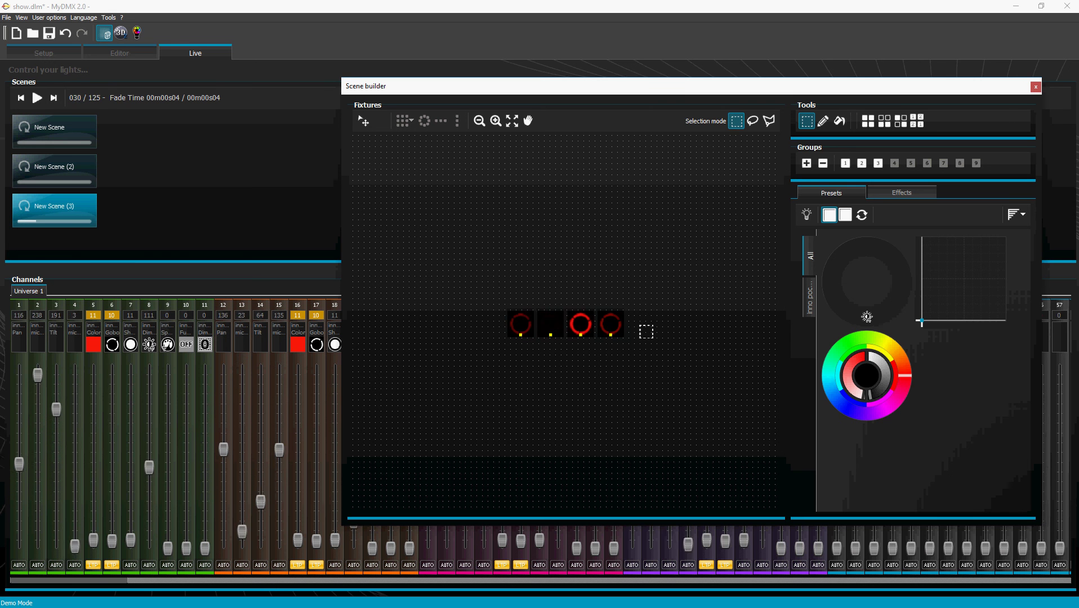
click(1035, 86)
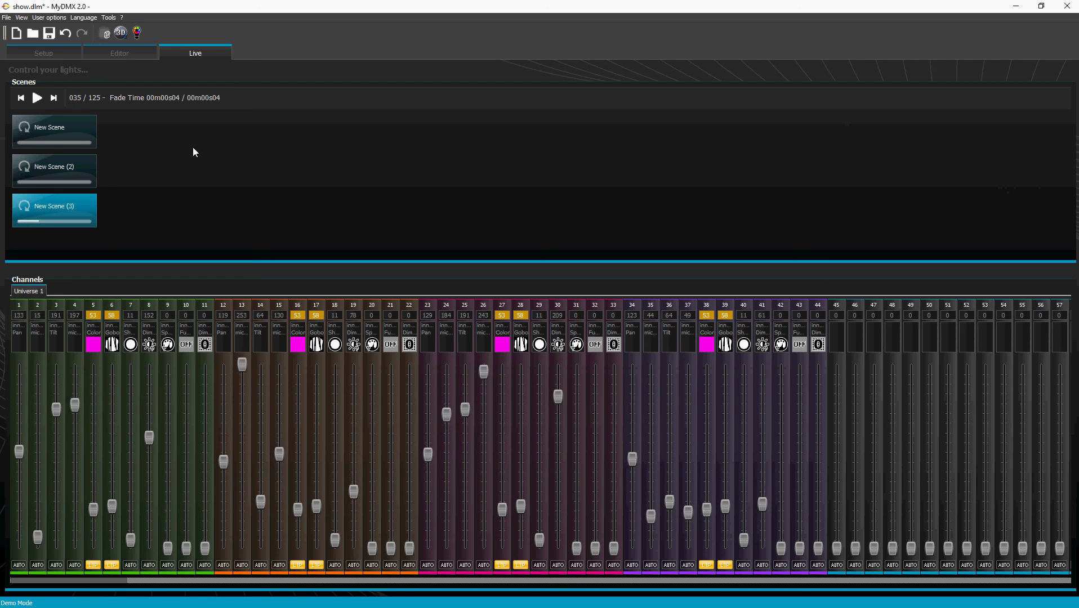
Choose Automatic mode for all channels from the User options menu
click(64, 17)
mouse_move(79, 51)
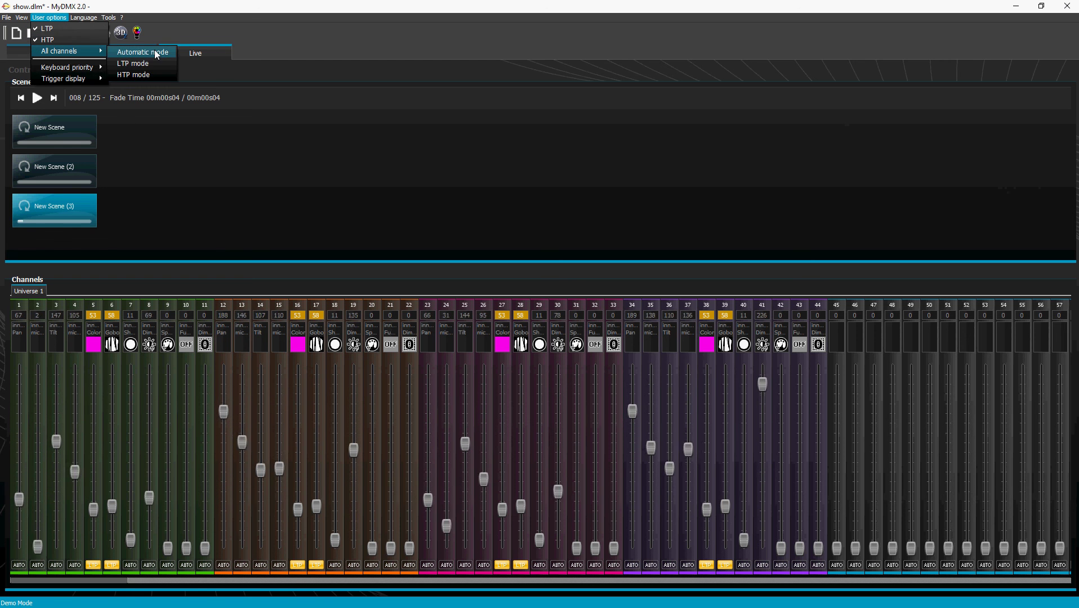
click(156, 53)
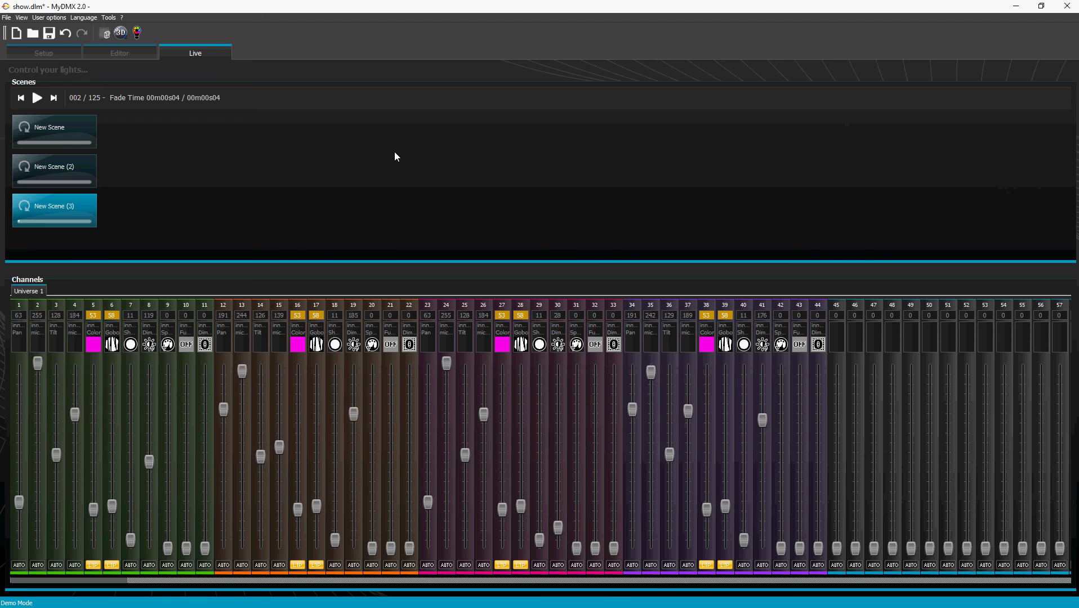
click(105, 34)
drag(467, 272, 625, 360)
click(653, 288)
click(1034, 86)
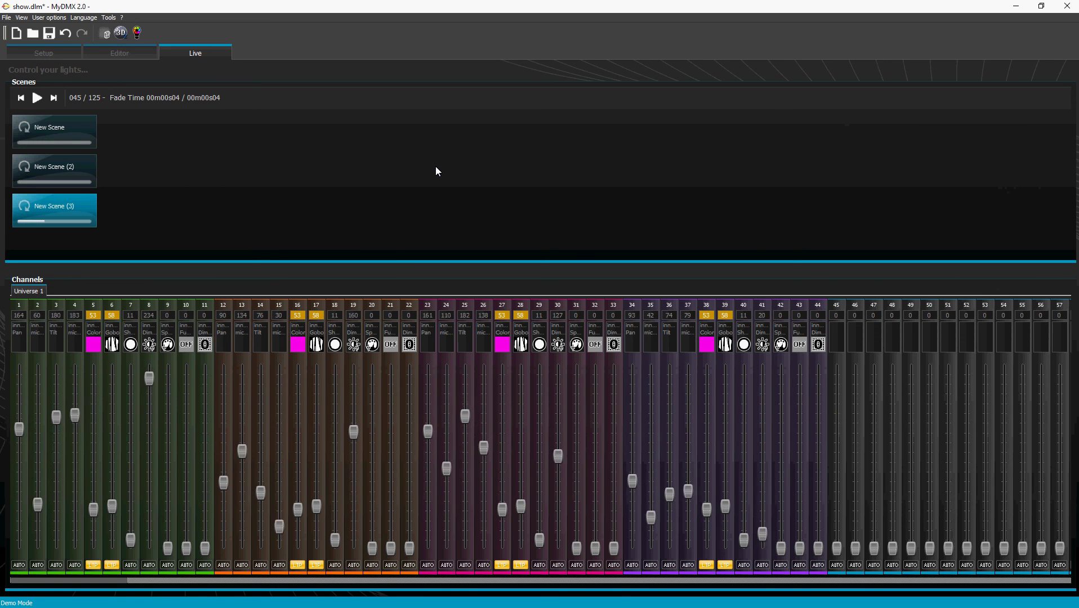
click(105, 36)
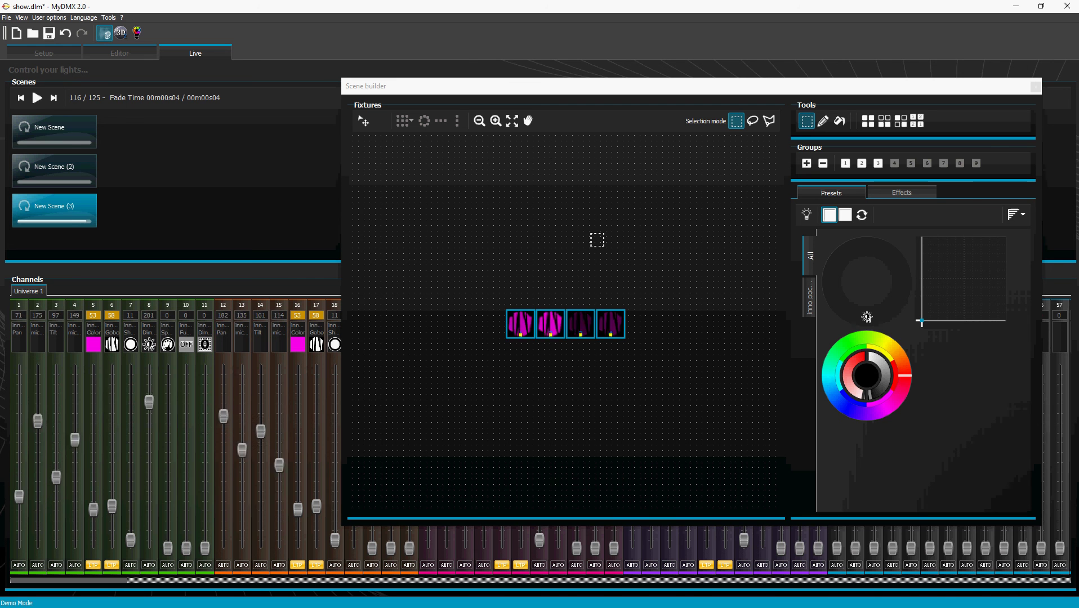
click(1035, 86)
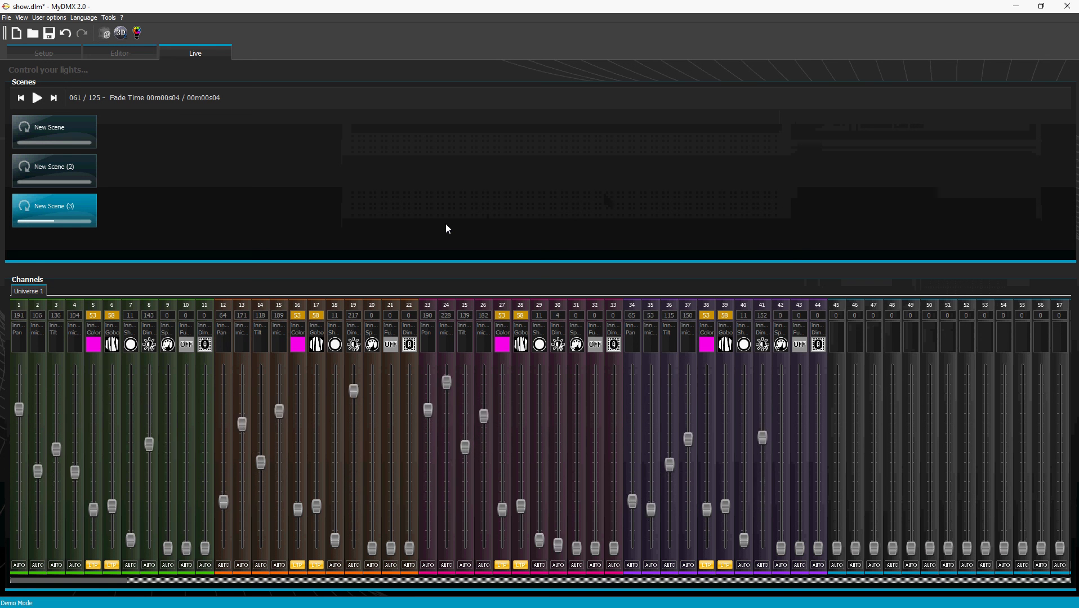
Start New Scene (2) live and put all channels in Automatic mode via User options
click(49, 166)
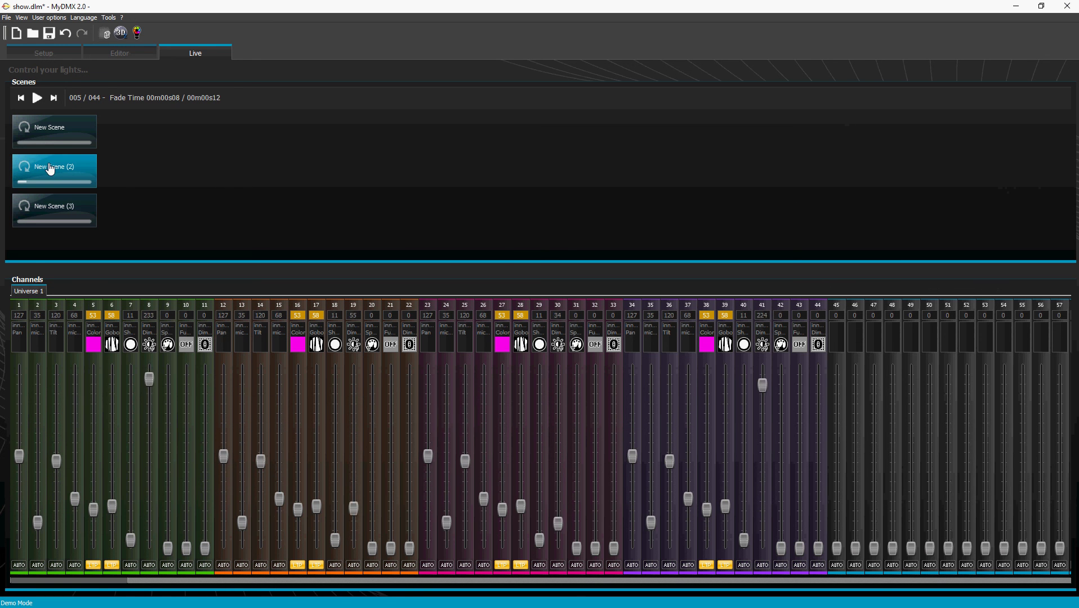
click(50, 17)
mouse_move(90, 52)
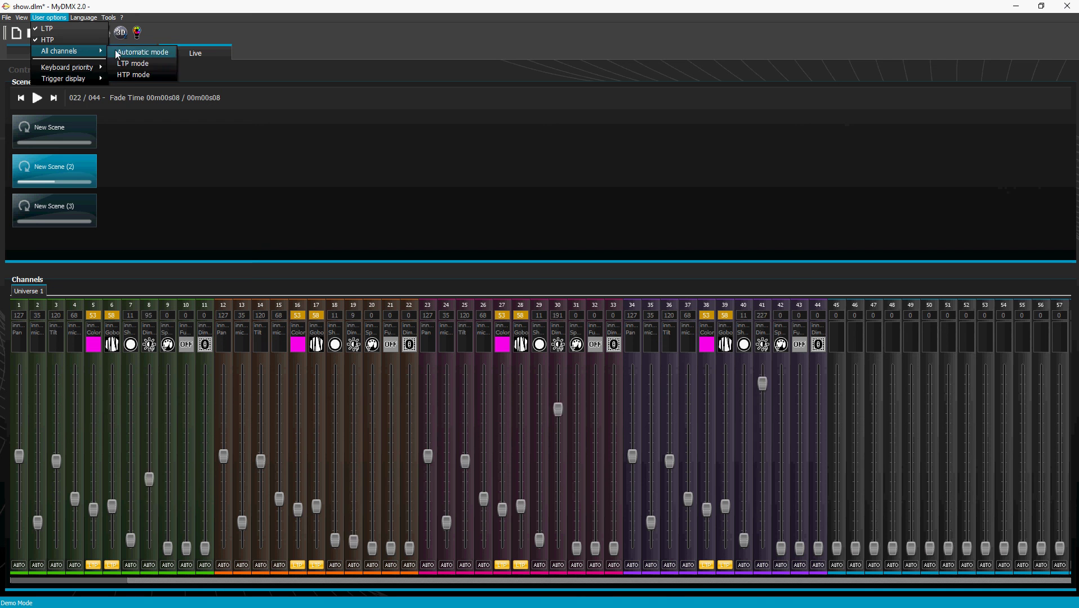
click(128, 53)
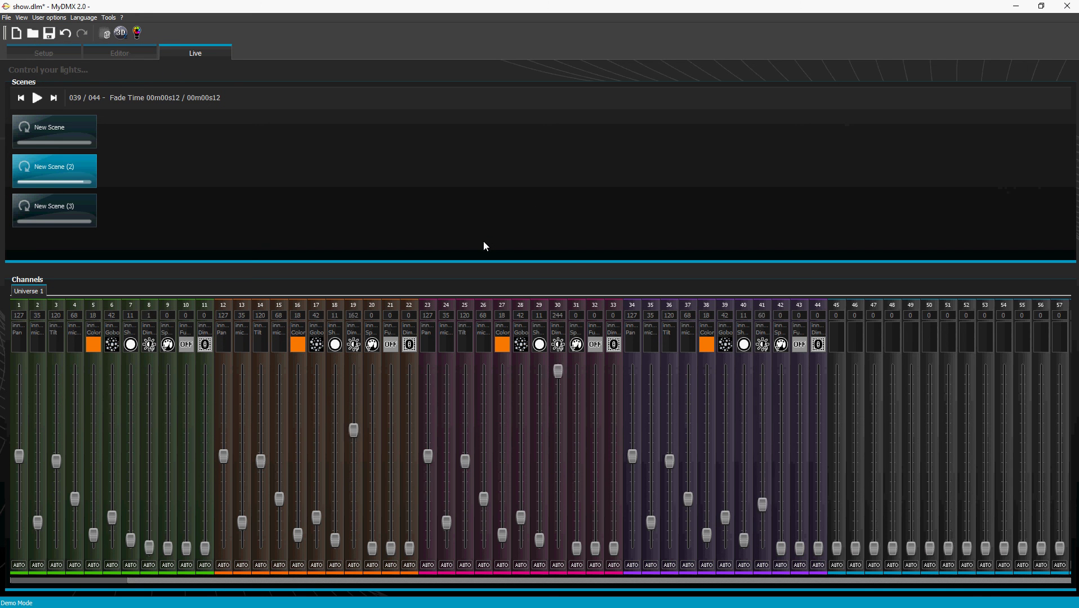